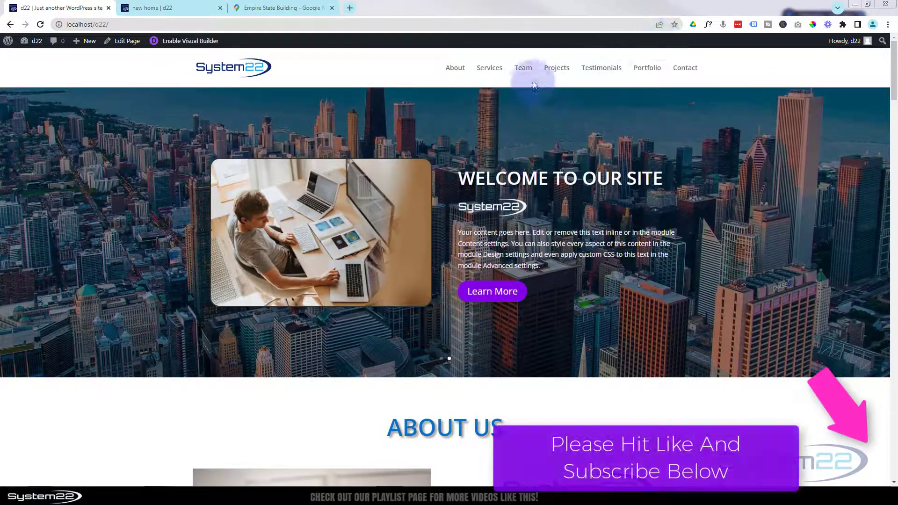
Browse the existing home page's sections from Services to Contact Us, then back to About Us.
{"action": "left_click", "coordinate": [489, 69]}
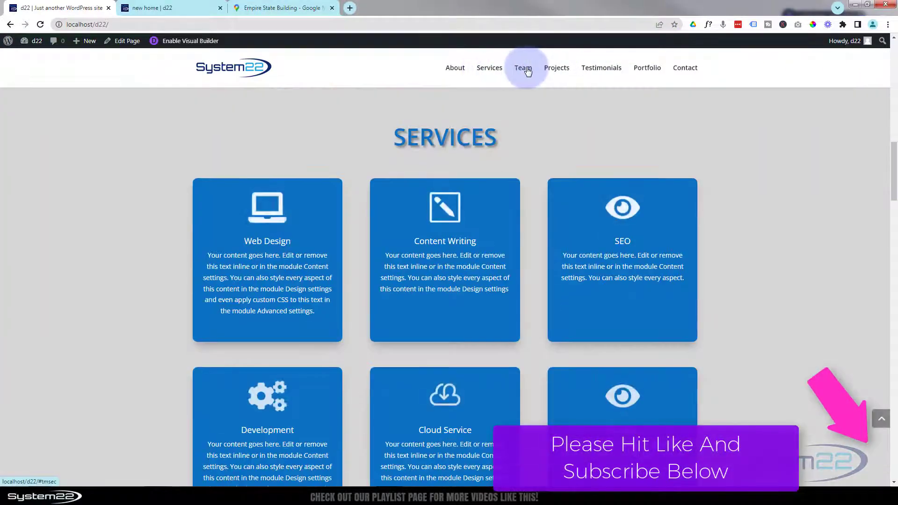
{"action": "left_click", "coordinate": [522, 68]}
{"action": "left_click", "coordinate": [558, 69]}
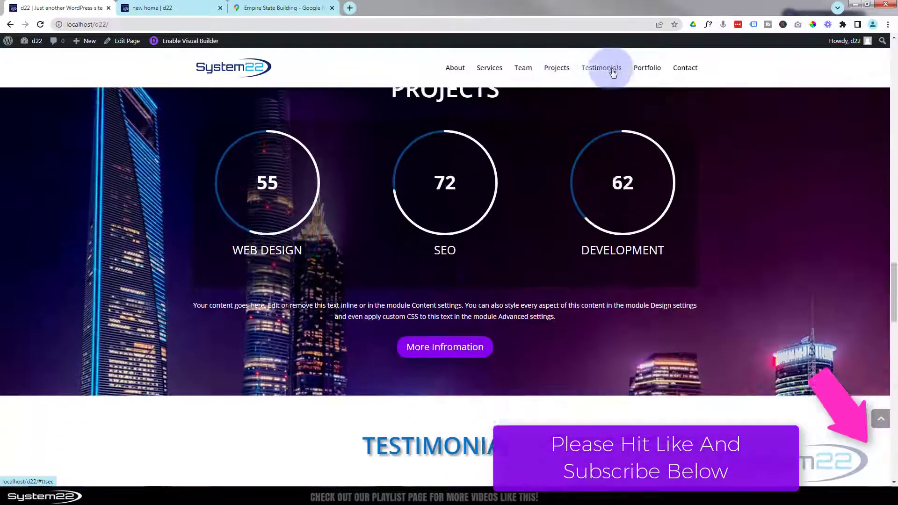
{"action": "left_click", "coordinate": [612, 71]}
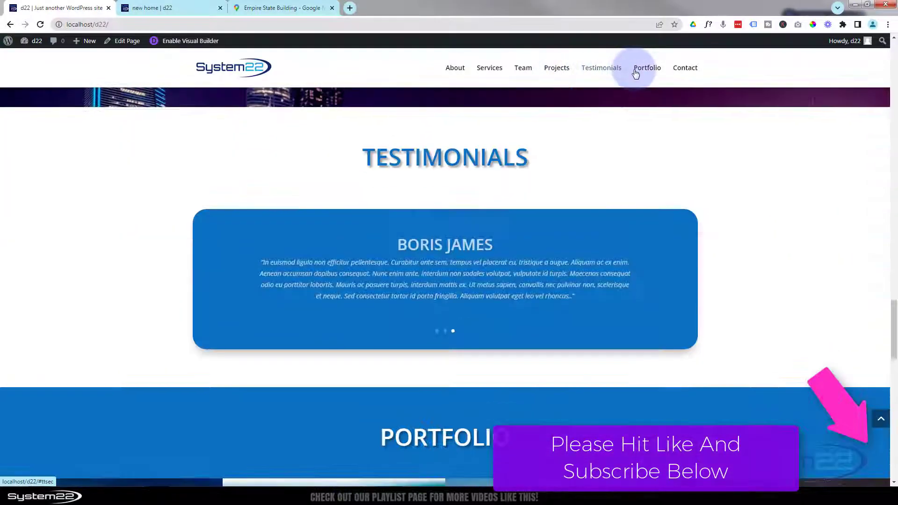
{"action": "left_click", "coordinate": [645, 71]}
{"action": "left_click", "coordinate": [684, 70]}
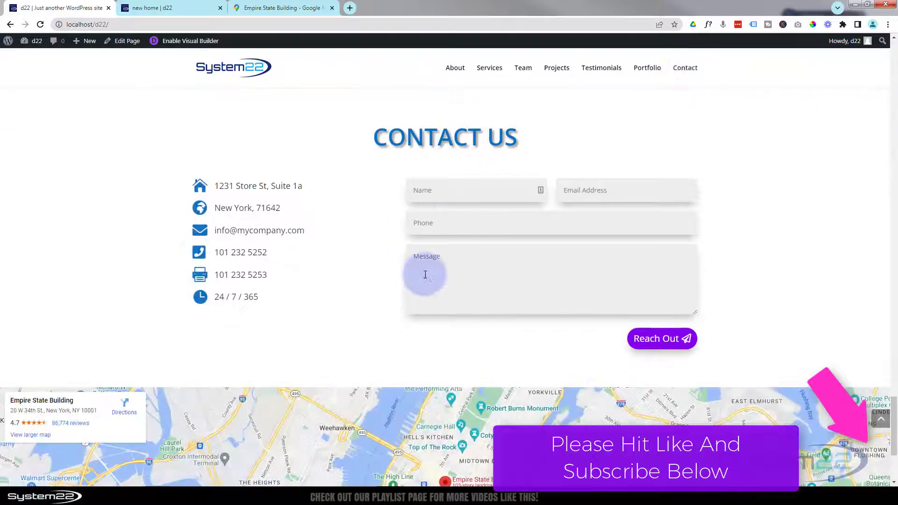
{"action": "scroll", "coordinate": [348, 274], "scroll_direction": "down", "scroll_amount": 4}
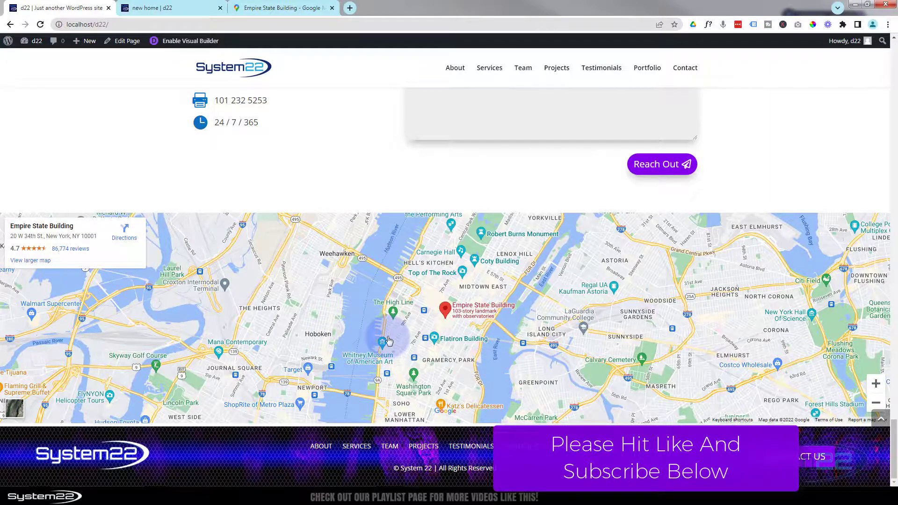
{"action": "scroll", "coordinate": [388, 339], "scroll_direction": "up", "scroll_amount": 1}
{"action": "scroll", "coordinate": [388, 339], "scroll_direction": "up", "scroll_amount": 1}
{"action": "scroll", "coordinate": [387, 335], "scroll_direction": "down", "scroll_amount": 1}
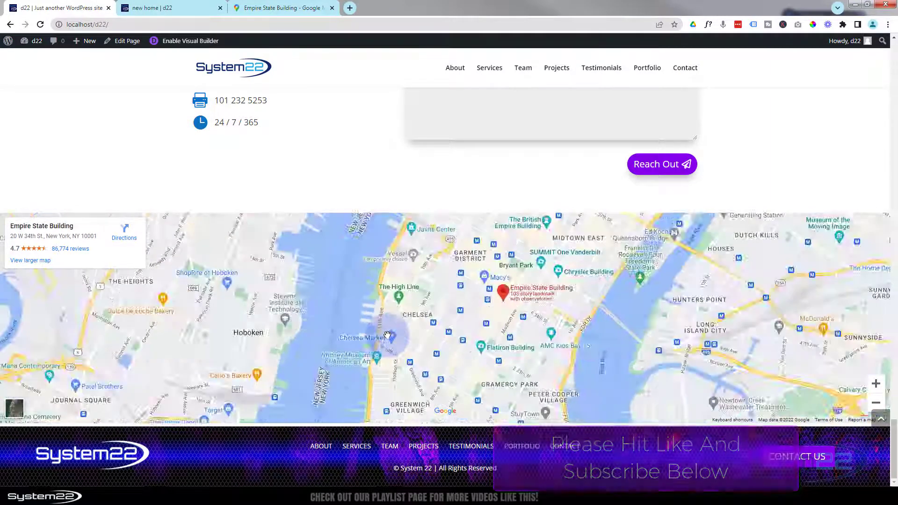
{"action": "scroll", "coordinate": [387, 335], "scroll_direction": "down", "scroll_amount": 2}
{"action": "scroll", "coordinate": [387, 335], "scroll_direction": "up", "scroll_amount": 1}
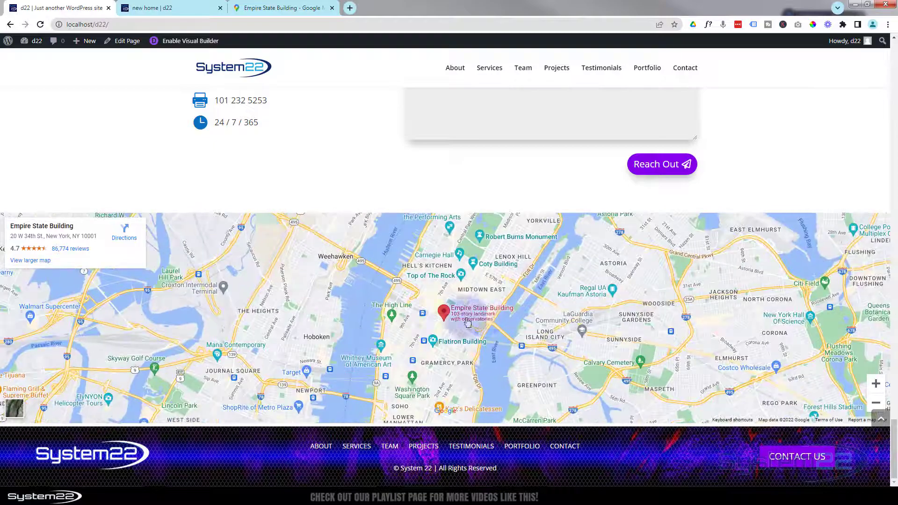
{"action": "scroll", "coordinate": [456, 322], "scroll_direction": "up", "scroll_amount": 1}
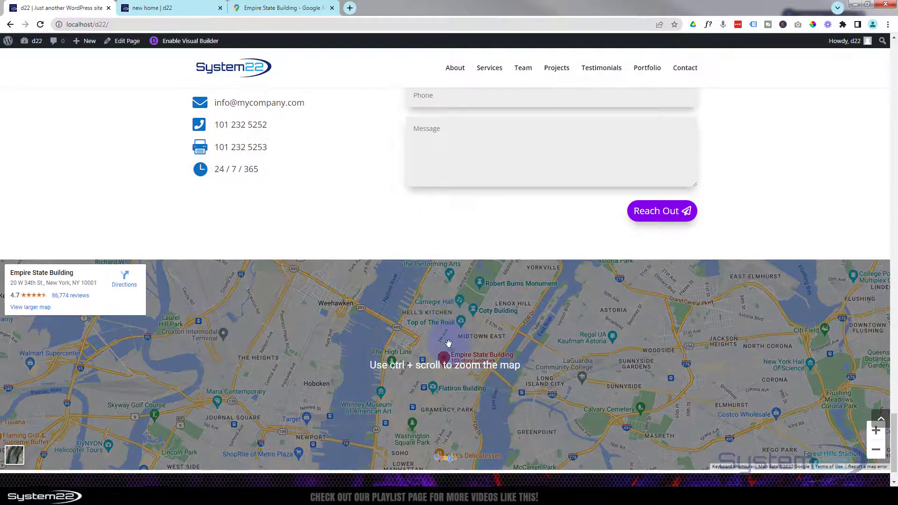
{"action": "scroll", "coordinate": [125, 364], "scroll_direction": "down", "scroll_amount": 1}
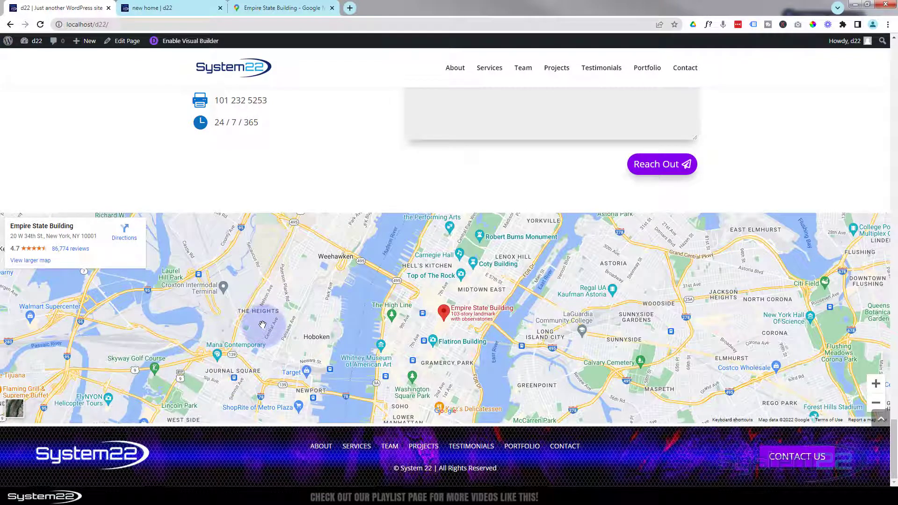
{"action": "left_click", "coordinate": [462, 71]}
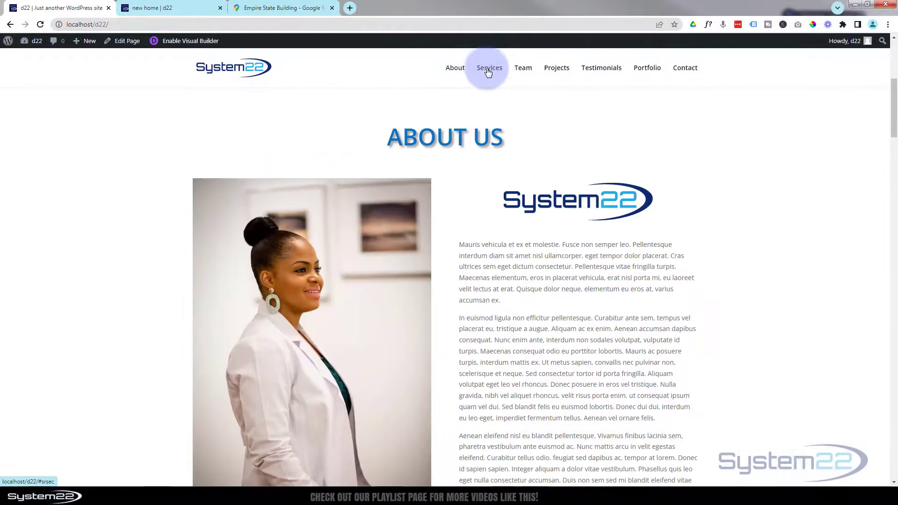
Switch to the 'new home | d22' page and scroll down to its Contact Us section.
{"action": "left_click", "coordinate": [164, 8]}
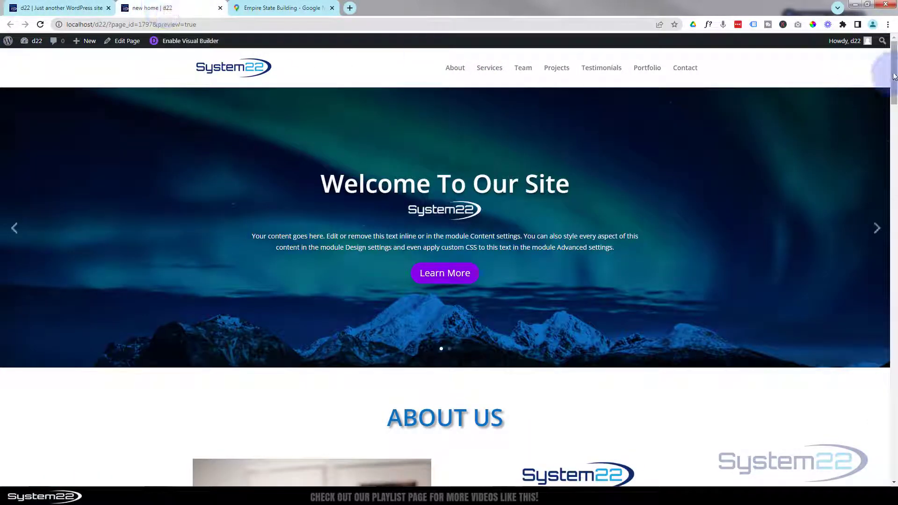
{"action": "left_click_drag", "start_coordinate": [894, 64], "coordinate": [895, 435]}
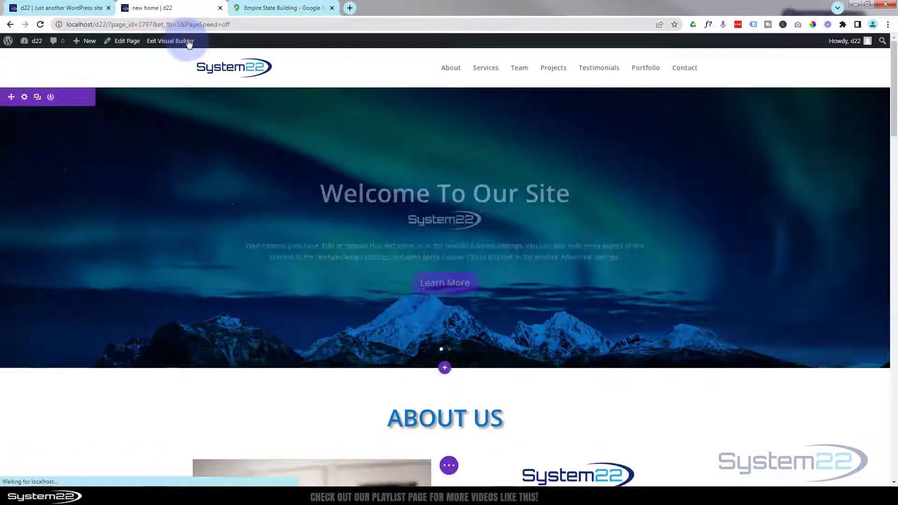
{"action": "left_click_drag", "start_coordinate": [894, 60], "coordinate": [878, 446]}
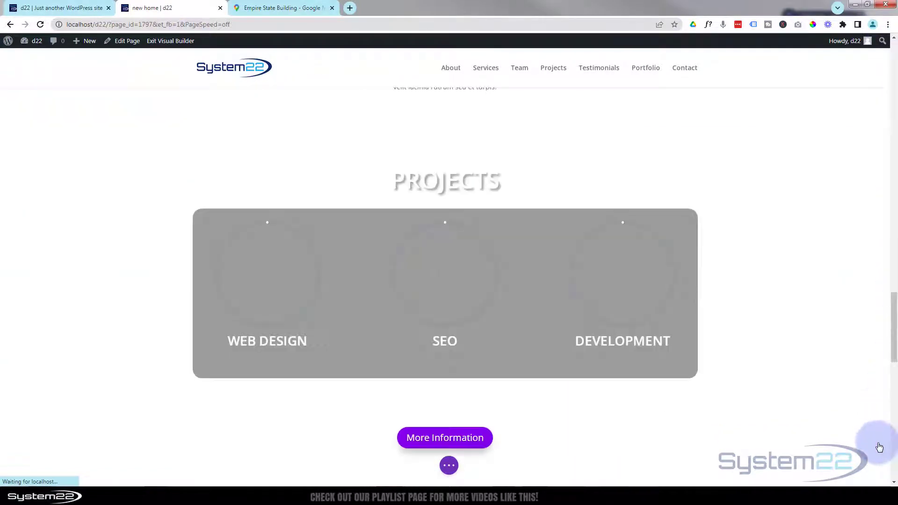
{"action": "scroll", "coordinate": [841, 354], "scroll_direction": "down", "scroll_amount": 4}
{"action": "scroll", "coordinate": [842, 354], "scroll_direction": "down", "scroll_amount": 12}
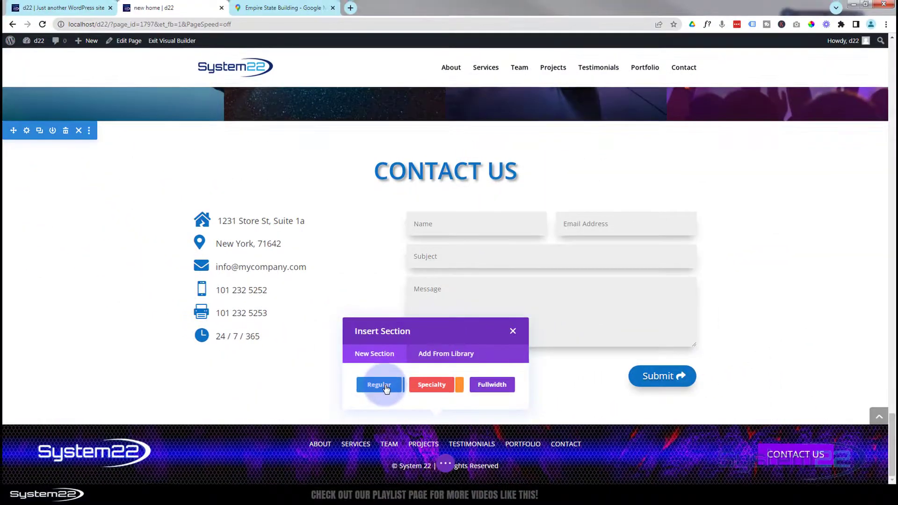
Add a regular section with a single-column row and an empty Code module below the contact form.
{"action": "left_click", "coordinate": [379, 384]}
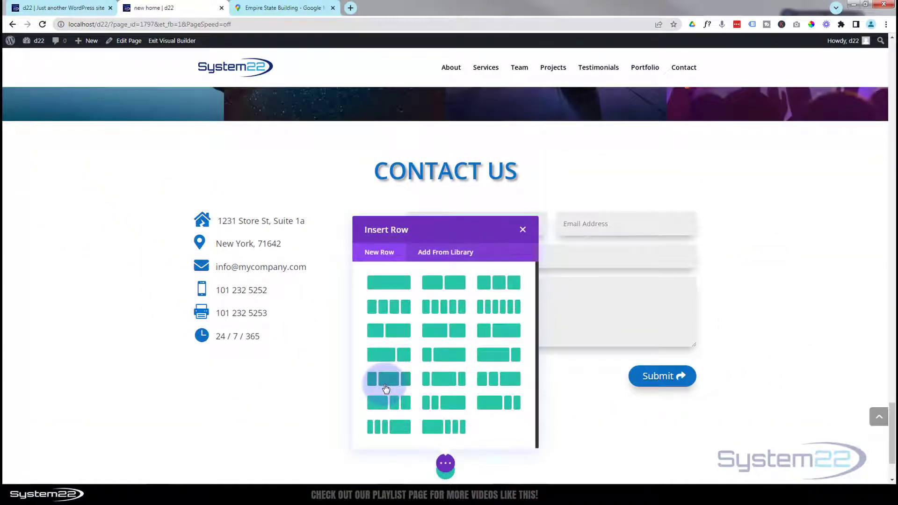
{"action": "left_click", "coordinate": [383, 287]}
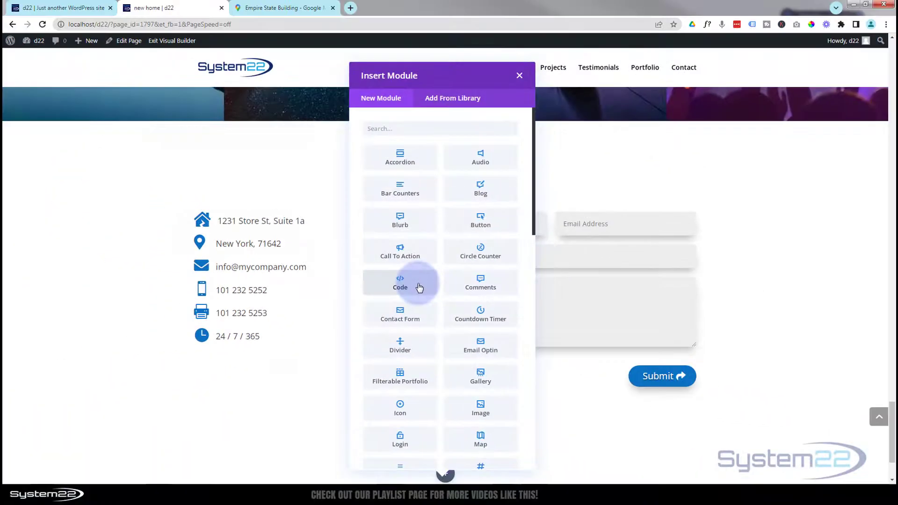
{"action": "left_click", "coordinate": [329, 200]}
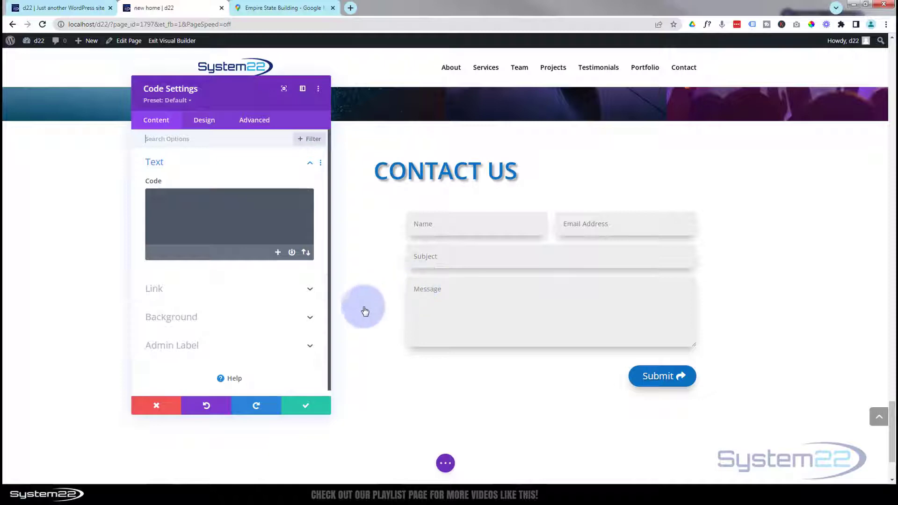
{"action": "scroll", "coordinate": [362, 271], "scroll_direction": "down", "scroll_amount": 2}
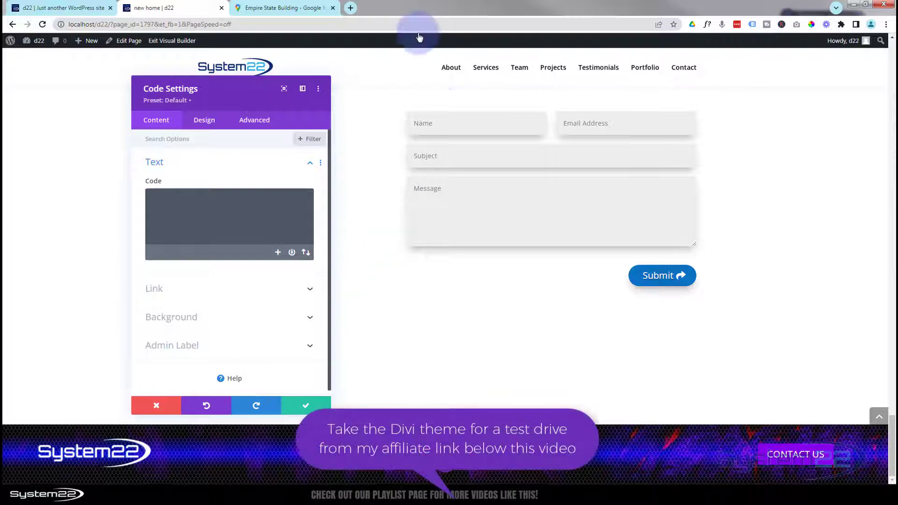
Zoom out on the Empire State Building in Google Maps and copy its Medium embed-a-map HTML.
{"action": "left_click", "coordinate": [293, 7]}
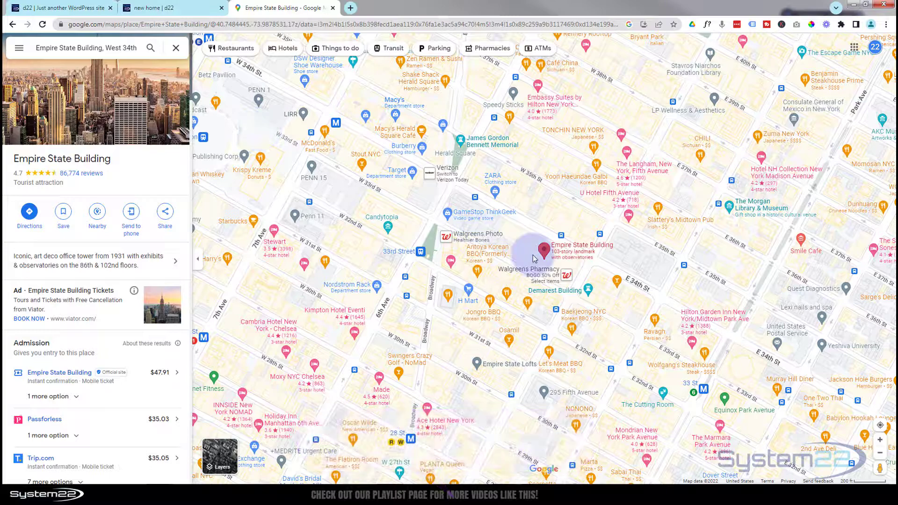
{"action": "scroll", "coordinate": [529, 251], "scroll_direction": "down", "scroll_amount": 1}
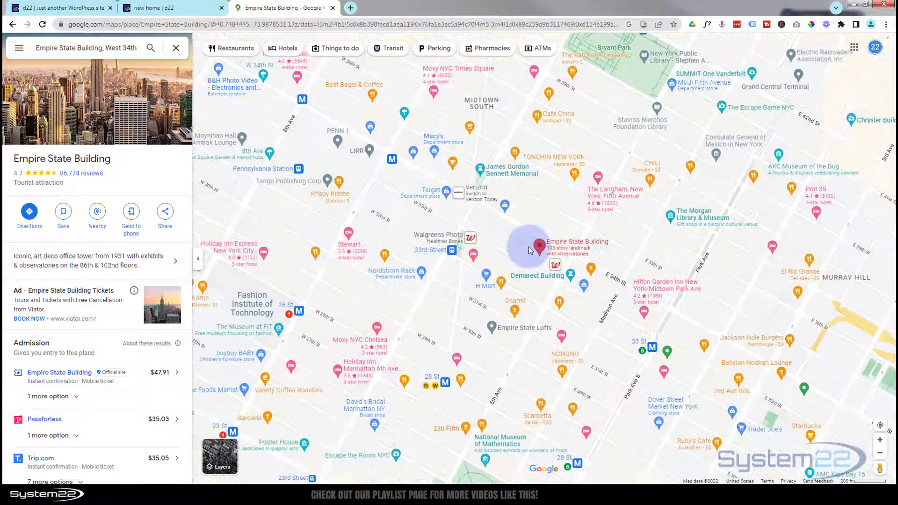
{"action": "scroll", "coordinate": [529, 246], "scroll_direction": "down", "scroll_amount": 3}
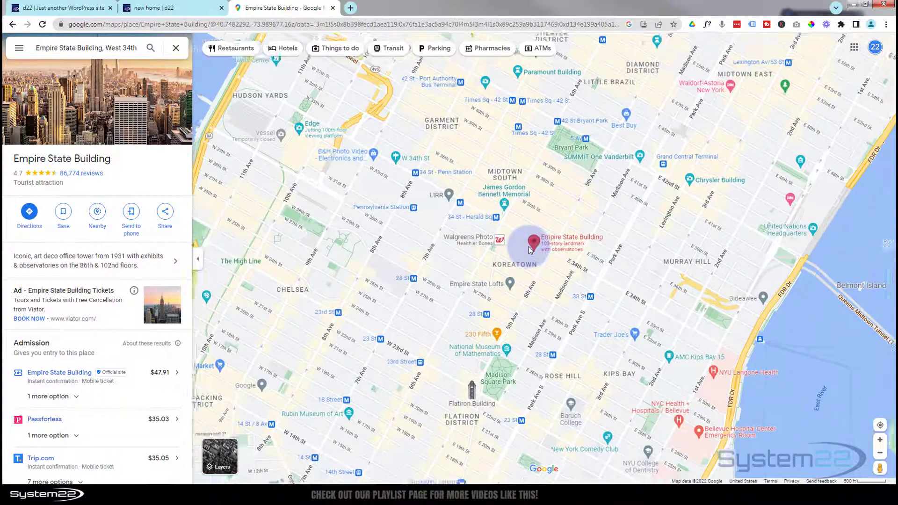
{"action": "scroll", "coordinate": [530, 251], "scroll_direction": "down", "scroll_amount": 2}
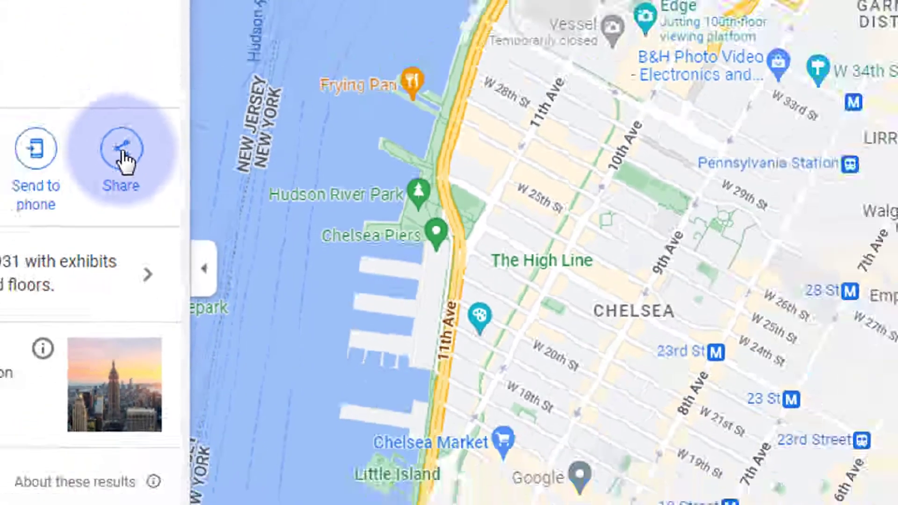
{"action": "left_click", "coordinate": [88, 117]}
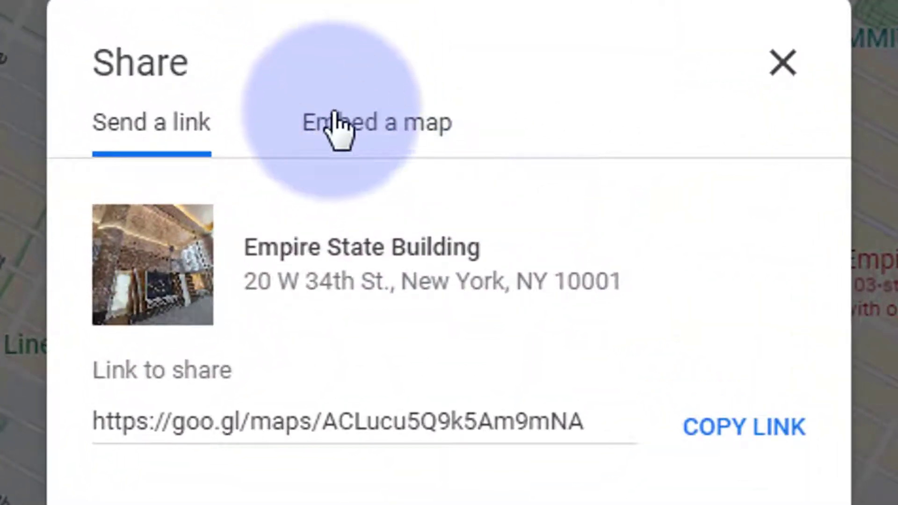
{"action": "left_click", "coordinate": [336, 117]}
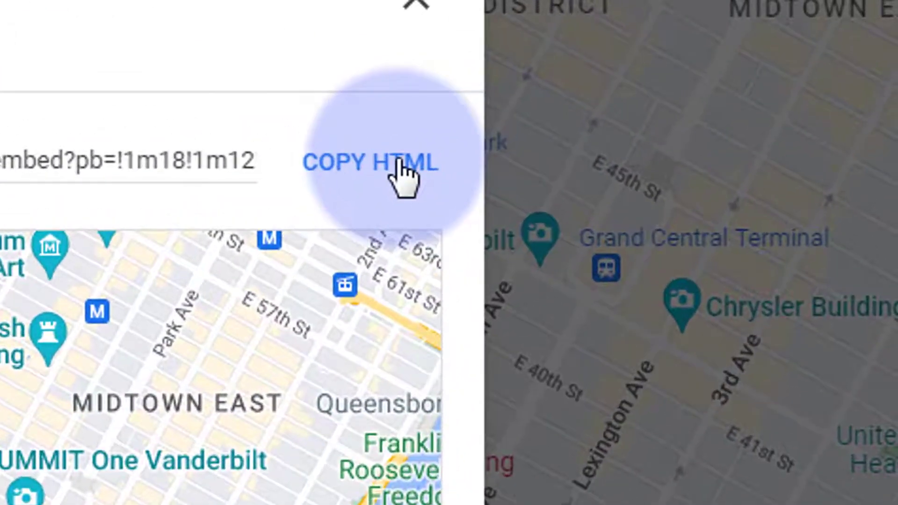
{"action": "left_click", "coordinate": [400, 164]}
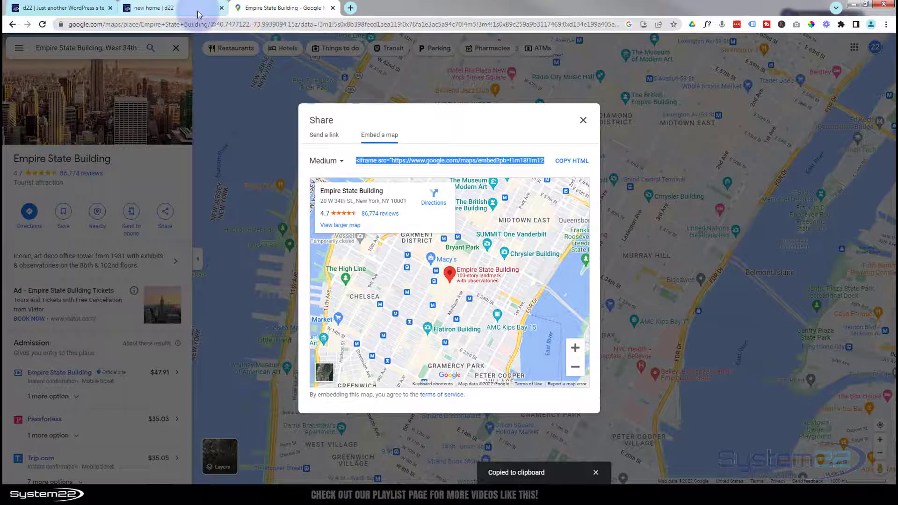
Paste the Google Maps iframe code into the Code module and scroll to check the rendered map.
{"action": "left_click", "coordinate": [164, 8]}
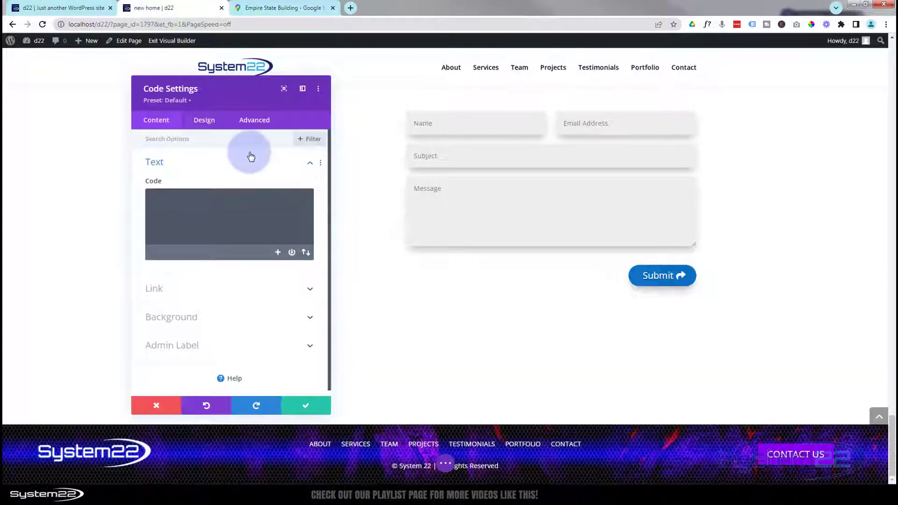
{"action": "left_click", "coordinate": [195, 206]}
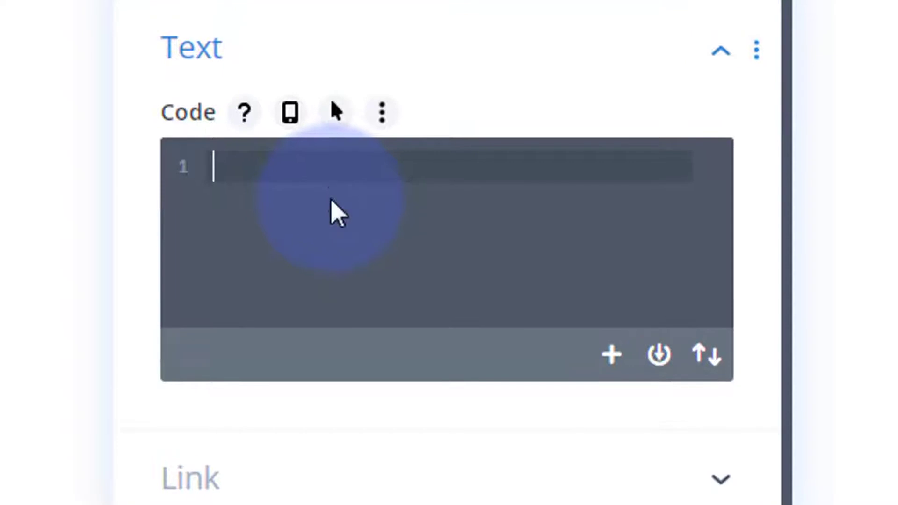
{"action": "key", "text": "ctrl+v"}
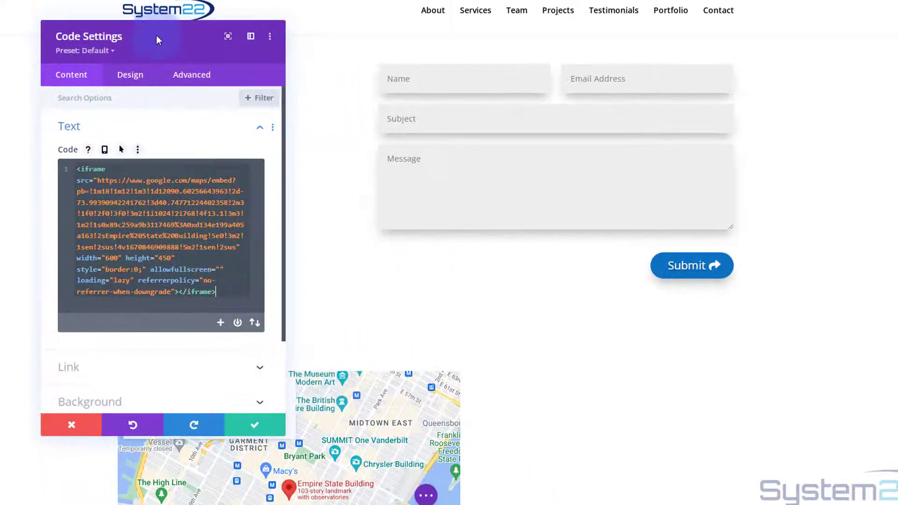
{"action": "left_click_drag", "start_coordinate": [157, 37], "coordinate": [701, 124]}
{"action": "scroll", "coordinate": [43, 146], "scroll_direction": "down", "scroll_amount": 4}
{"action": "scroll", "coordinate": [44, 149], "scroll_direction": "down", "scroll_amount": 1}
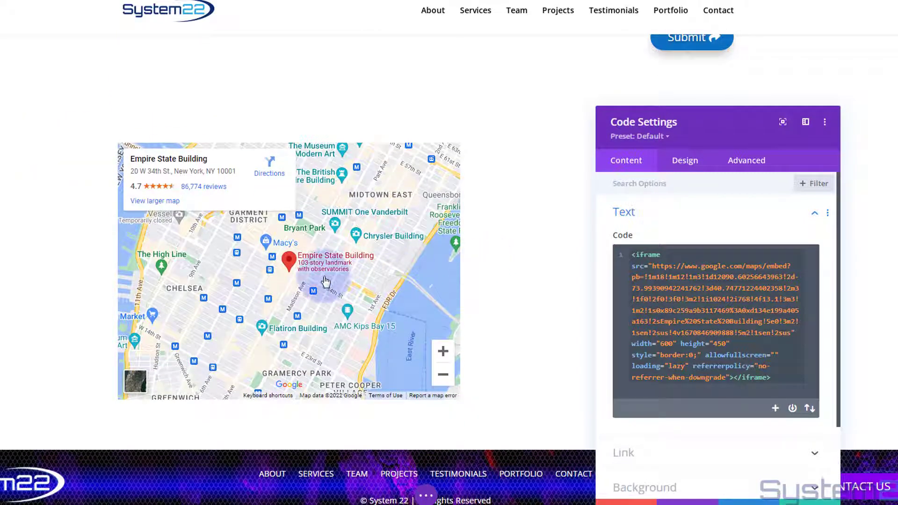
{"action": "scroll", "coordinate": [326, 280], "scroll_direction": "up", "scroll_amount": 2}
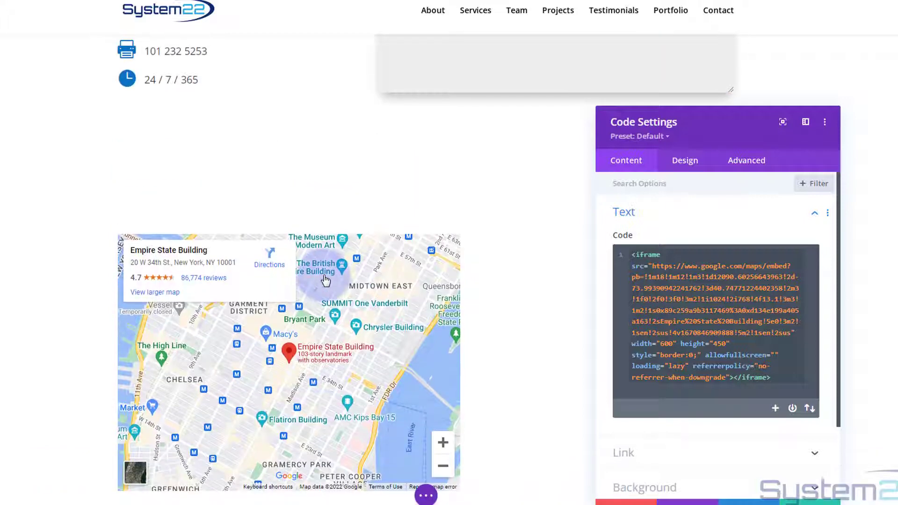
{"action": "scroll", "coordinate": [224, 212], "scroll_direction": "down", "scroll_amount": 2}
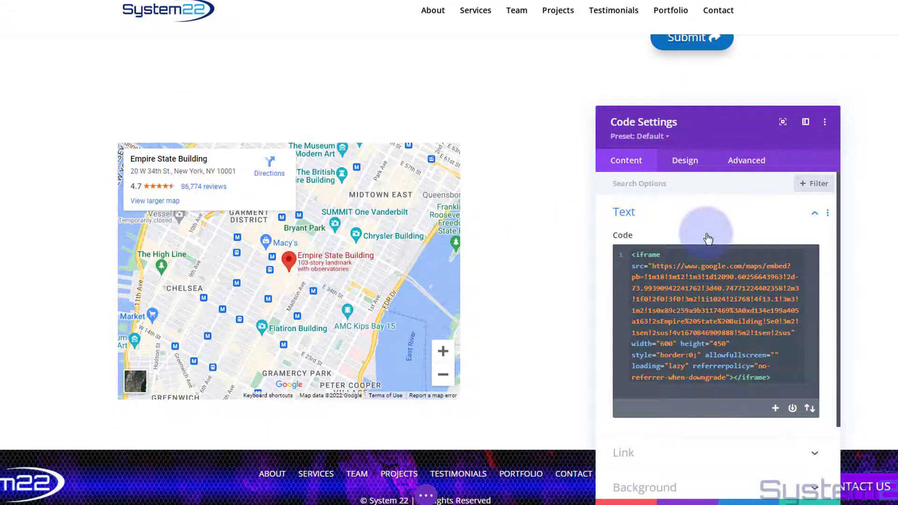
{"action": "scroll", "coordinate": [486, 253], "scroll_direction": "up", "scroll_amount": 2}
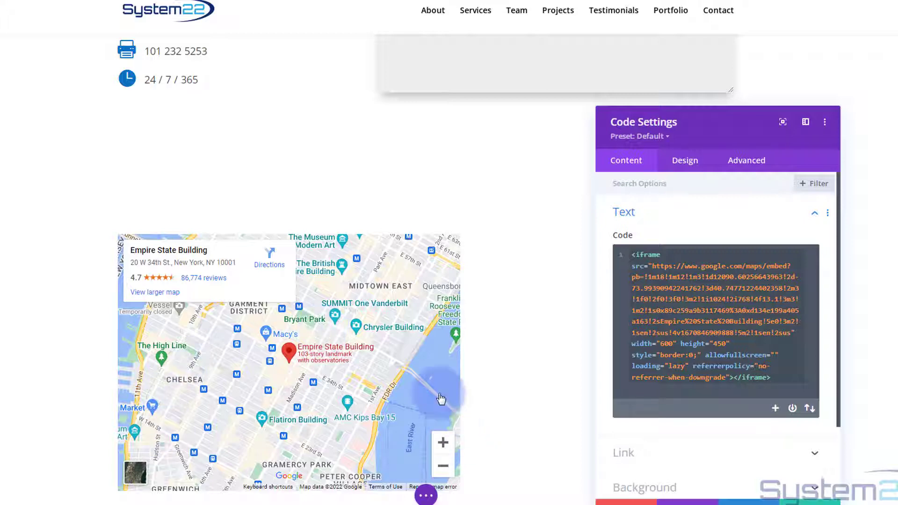
{"action": "scroll", "coordinate": [410, 347], "scroll_direction": "down", "scroll_amount": 1}
{"action": "scroll", "coordinate": [411, 344], "scroll_direction": "down", "scroll_amount": 1}
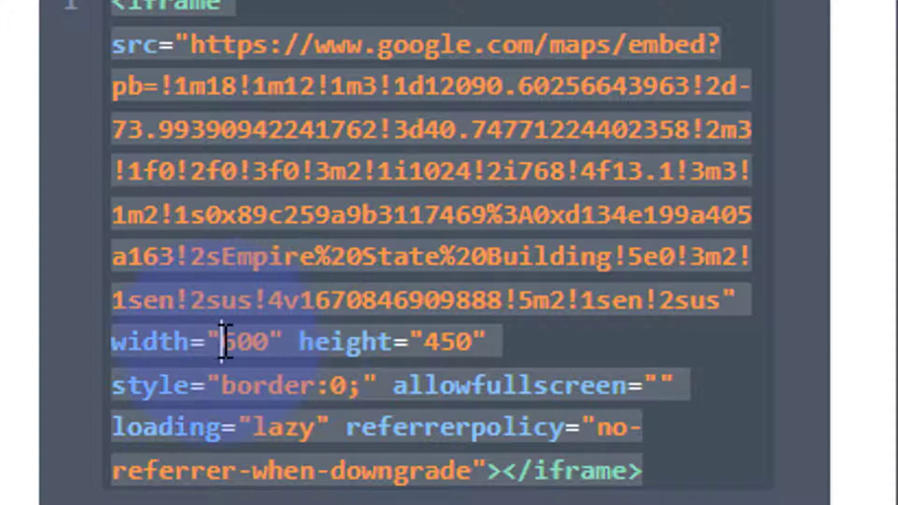
Change the map iframe's width from 600 to 100%.
{"action": "left_click_drag", "start_coordinate": [225, 342], "coordinate": [263, 344]}
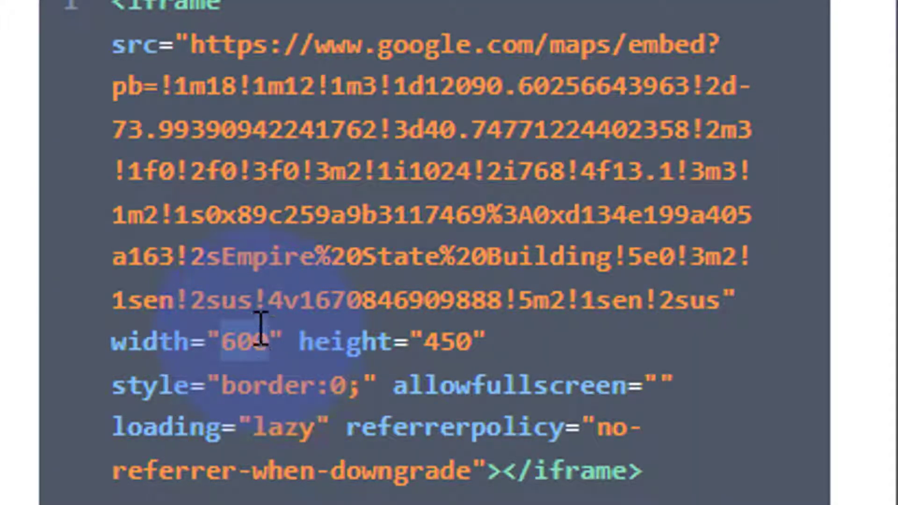
{"action": "type", "text": "10"}
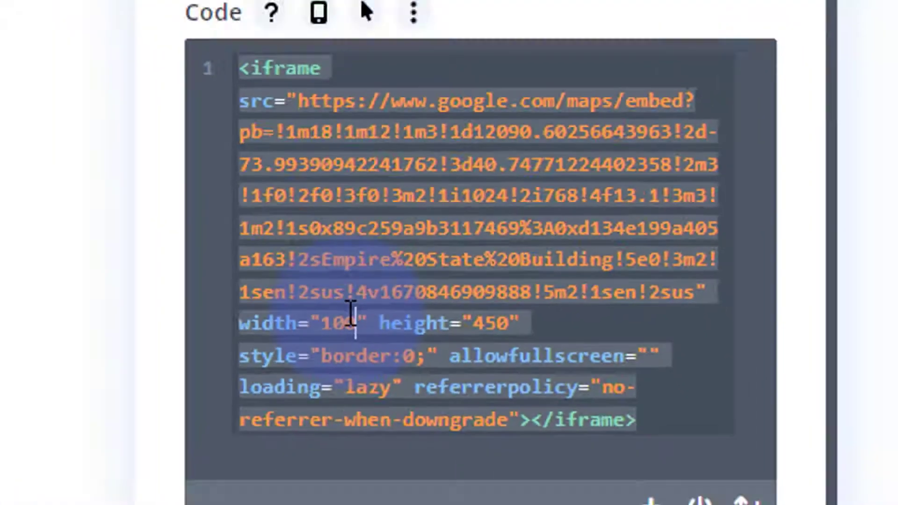
{"action": "type", "text": "0%"}
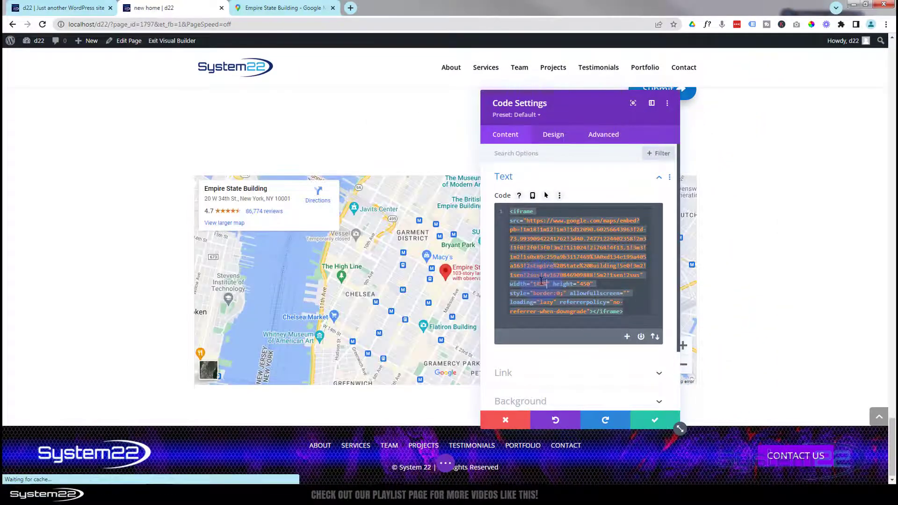
{"action": "left_click_drag", "start_coordinate": [585, 109], "coordinate": [889, 111]}
{"action": "left_click_drag", "start_coordinate": [465, 96], "coordinate": [456, 96]}
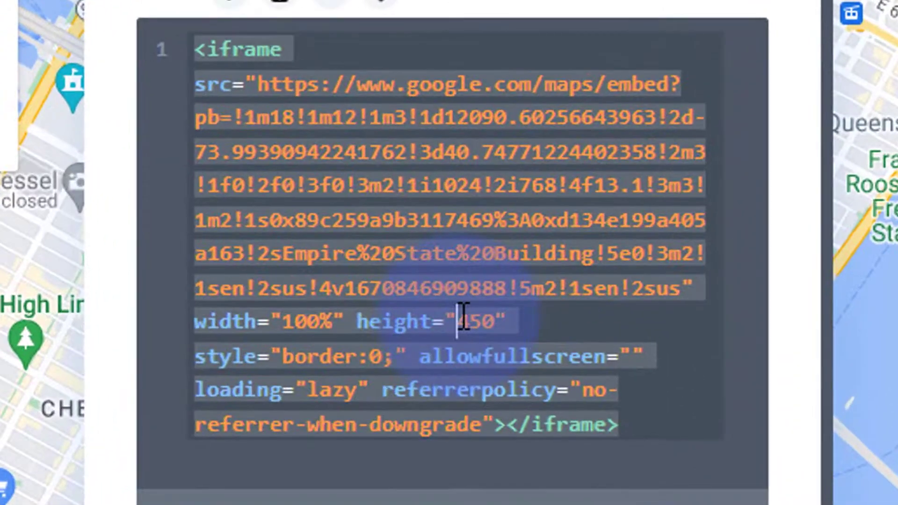
Try an iframe height of 600, restore it to 450, and save the Code module.
{"action": "left_click_drag", "start_coordinate": [459, 321], "coordinate": [490, 320]}
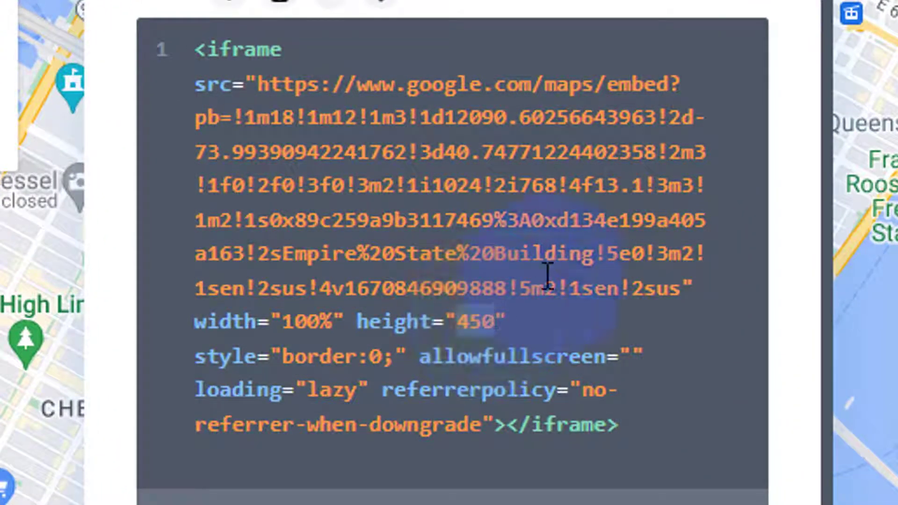
{"action": "type", "text": "600"}
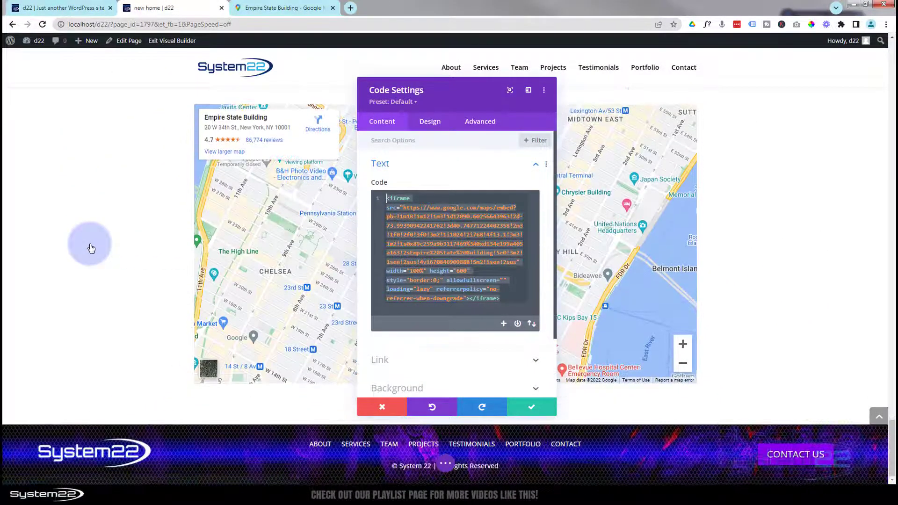
{"action": "scroll", "coordinate": [91, 248], "scroll_direction": "up", "scroll_amount": 2}
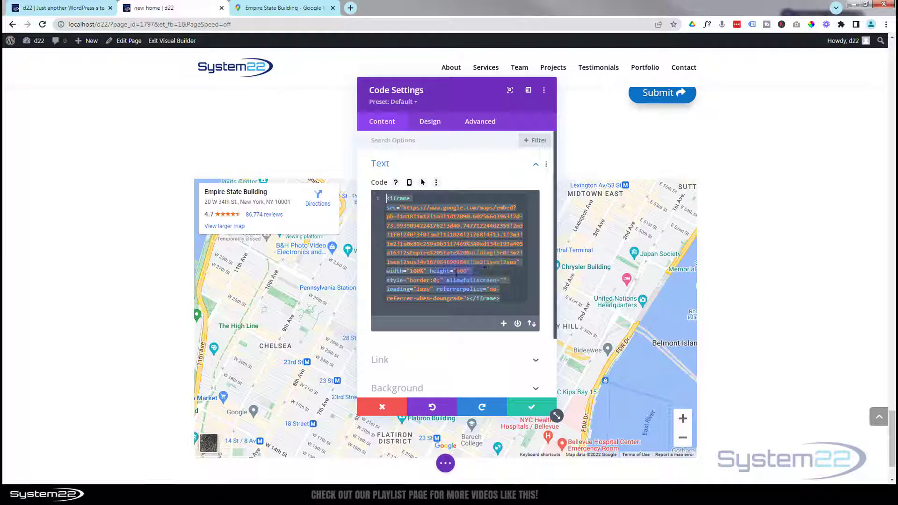
{"action": "double_click", "coordinate": [461, 272]}
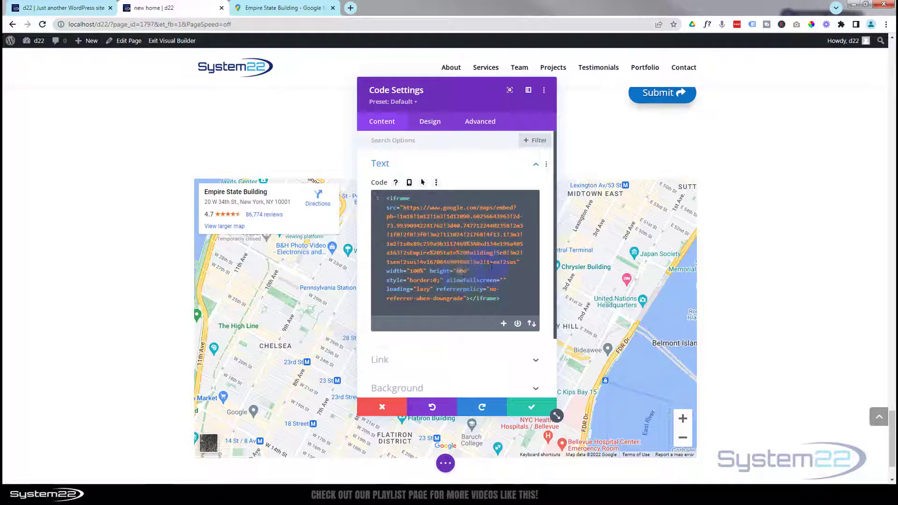
{"action": "type", "text": "450"}
{"action": "key", "text": "ctrl+a"}
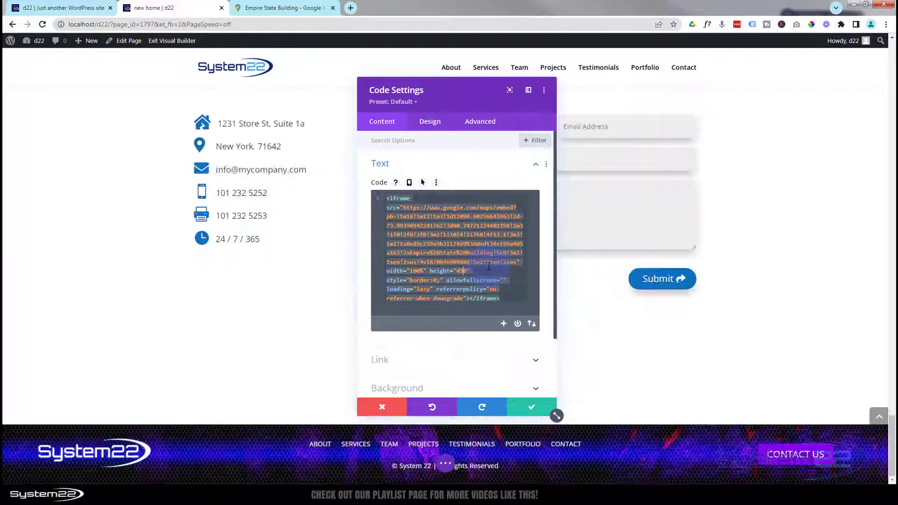
{"action": "left_click", "coordinate": [353, 248]}
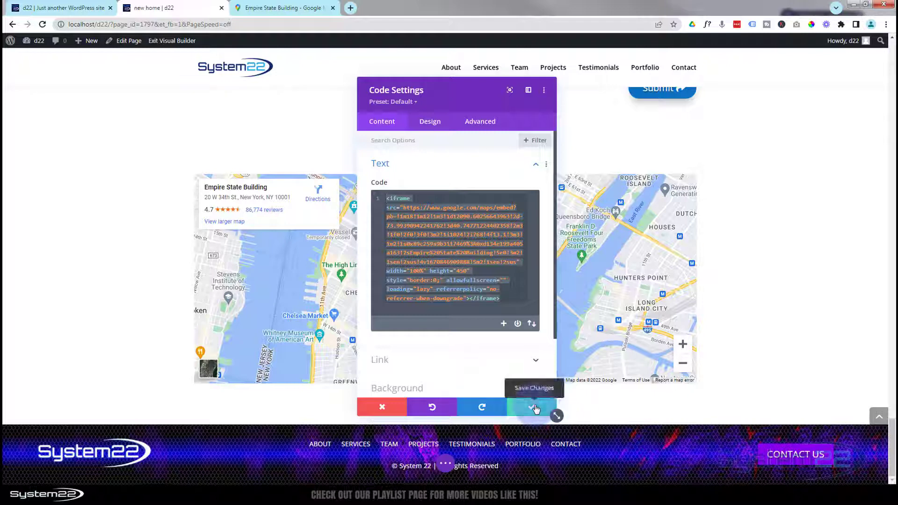
{"action": "left_click", "coordinate": [534, 409]}
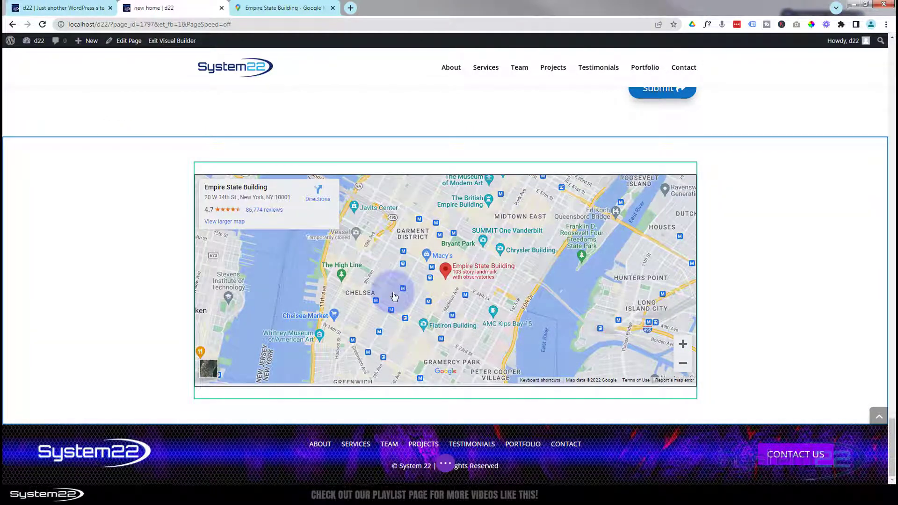
Set the map row's Width and Max Width both to 100% in its Sizing options.
{"action": "mouse_move", "coordinate": [393, 295]}
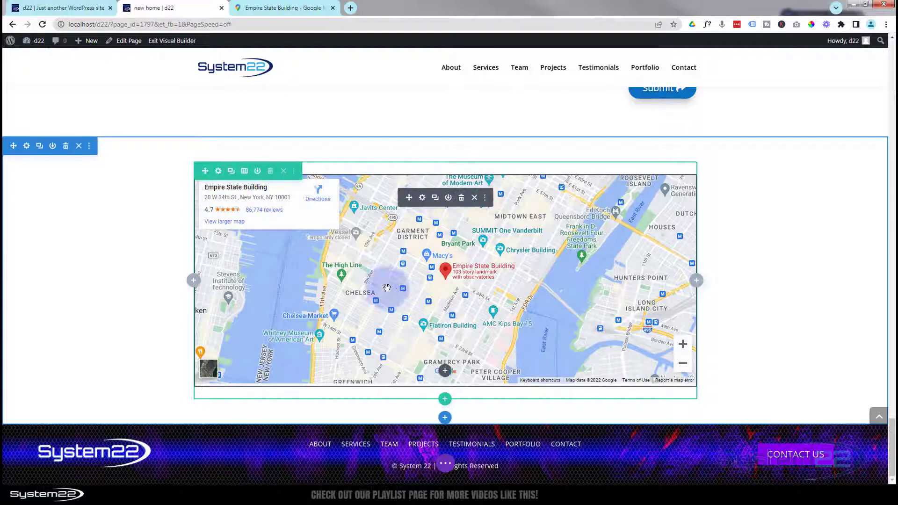
{"action": "left_click", "coordinate": [219, 172]}
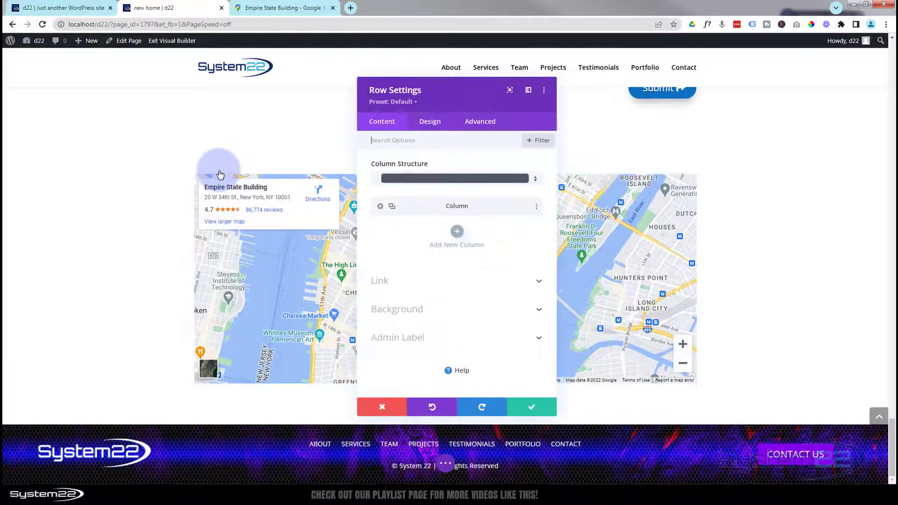
{"action": "left_click", "coordinate": [430, 122]}
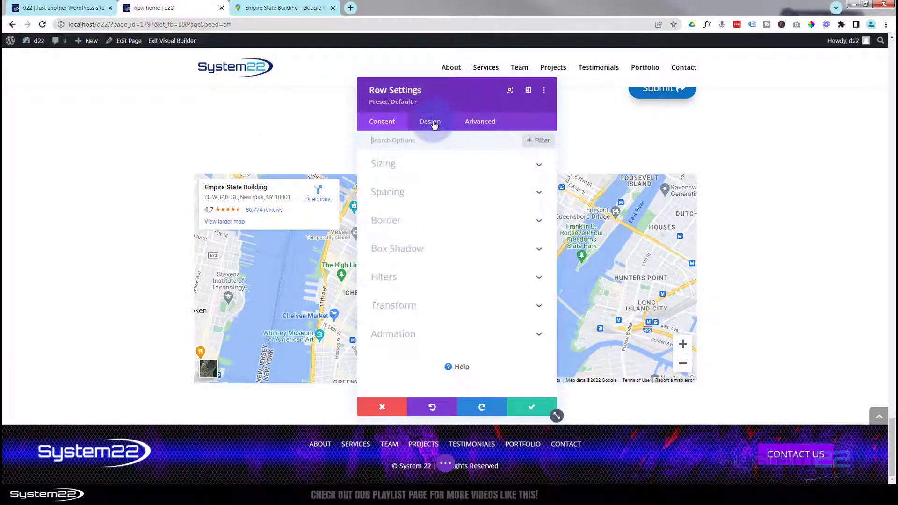
{"action": "left_click", "coordinate": [434, 168]}
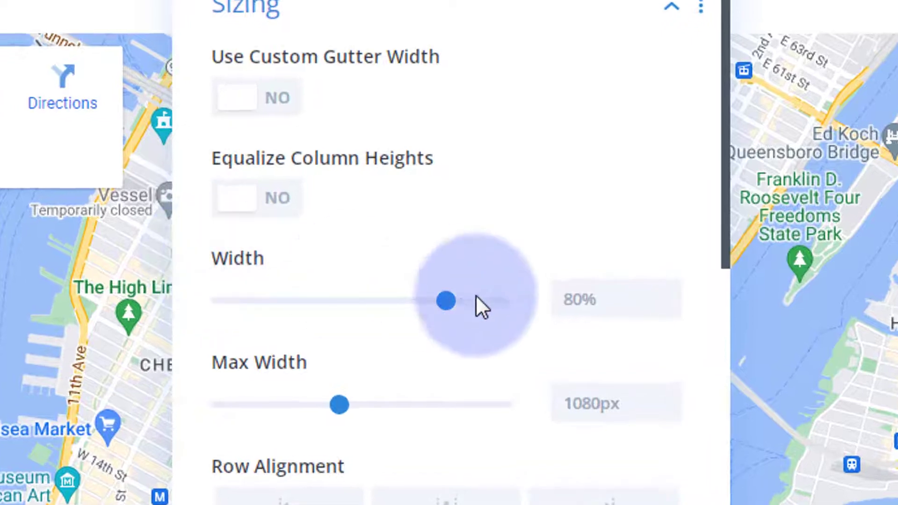
{"action": "left_click_drag", "start_coordinate": [501, 299], "coordinate": [531, 298]}
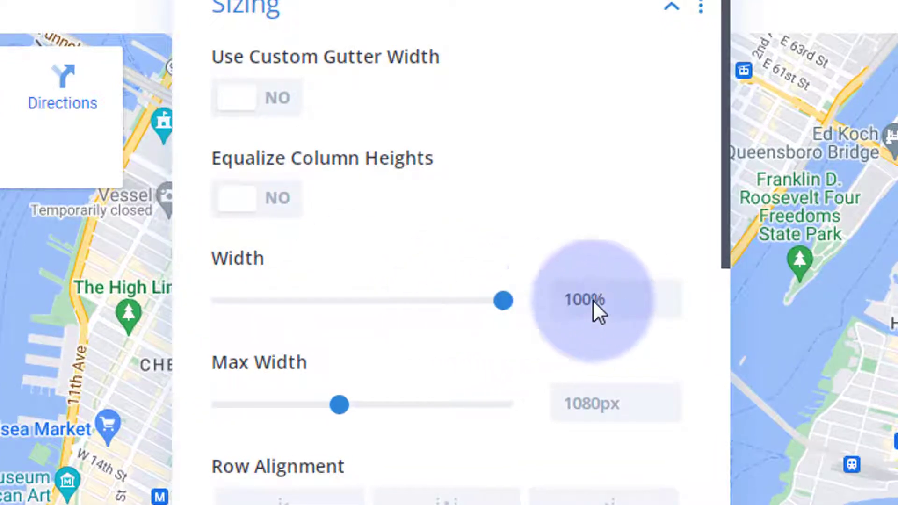
{"action": "left_click_drag", "start_coordinate": [627, 293], "coordinate": [545, 293]}
{"action": "key", "text": "ctrl+c"}
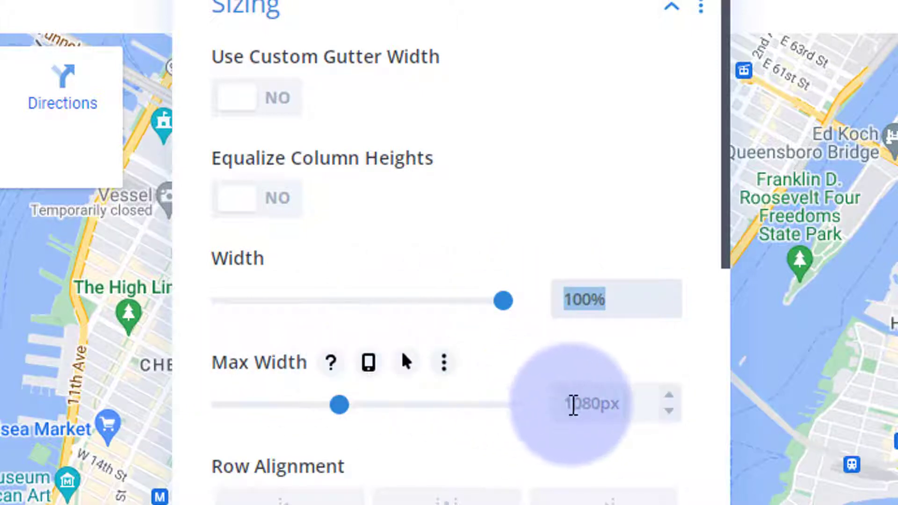
{"action": "left_click", "coordinate": [567, 403]}
{"action": "key", "text": "ctrl+v"}
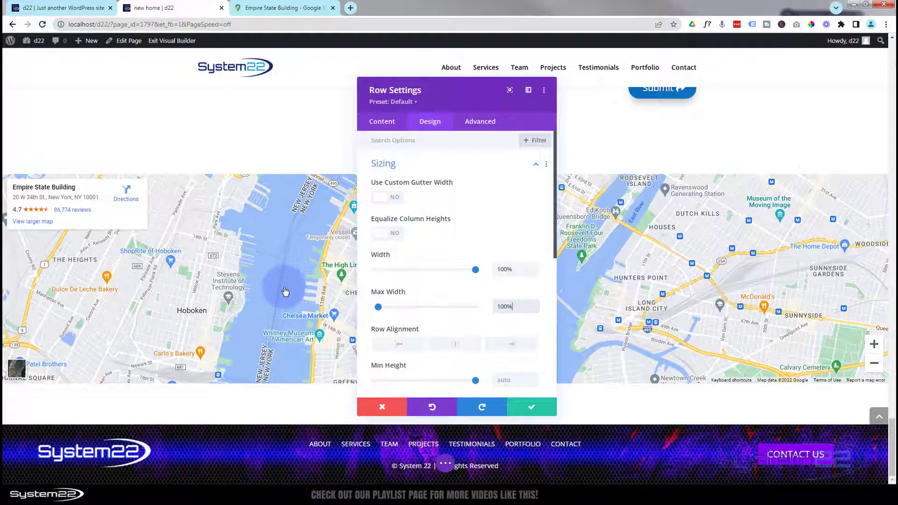
{"action": "scroll", "coordinate": [268, 216], "scroll_direction": "up", "scroll_amount": 2}
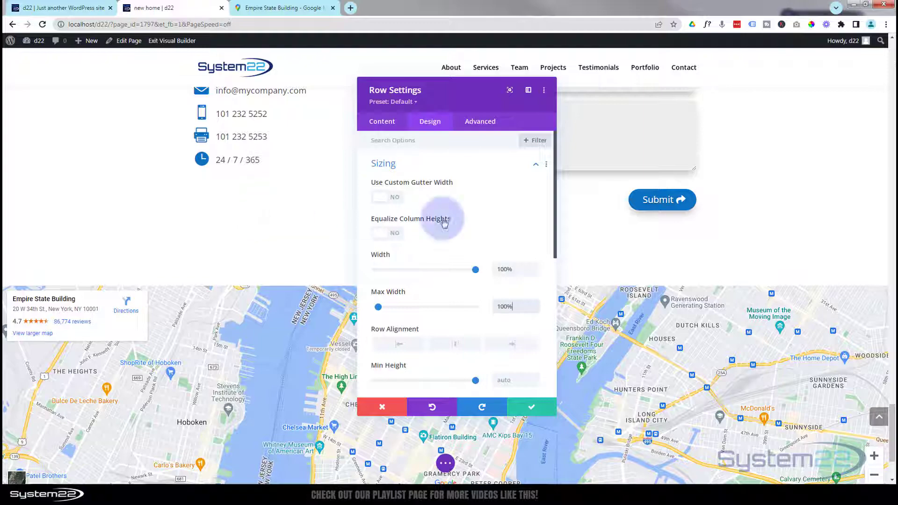
{"action": "scroll", "coordinate": [630, 274], "scroll_direction": "down", "scroll_amount": 2}
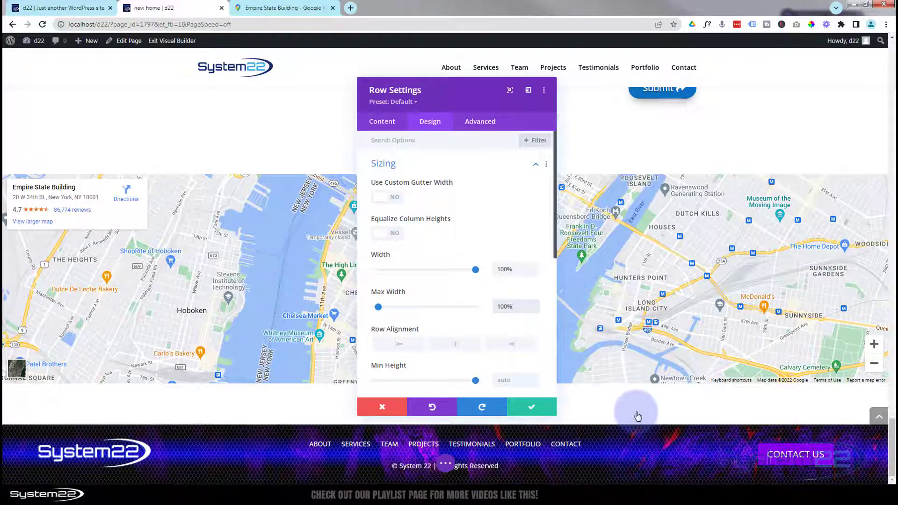
Set the map row's top and bottom padding to 0px.
{"action": "left_click", "coordinate": [531, 409]}
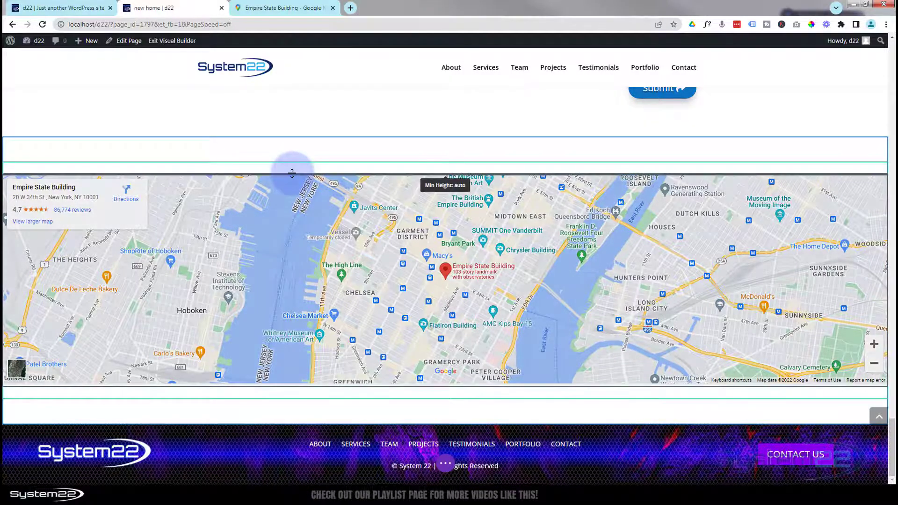
{"action": "left_click_drag", "start_coordinate": [291, 169], "coordinate": [286, 160]}
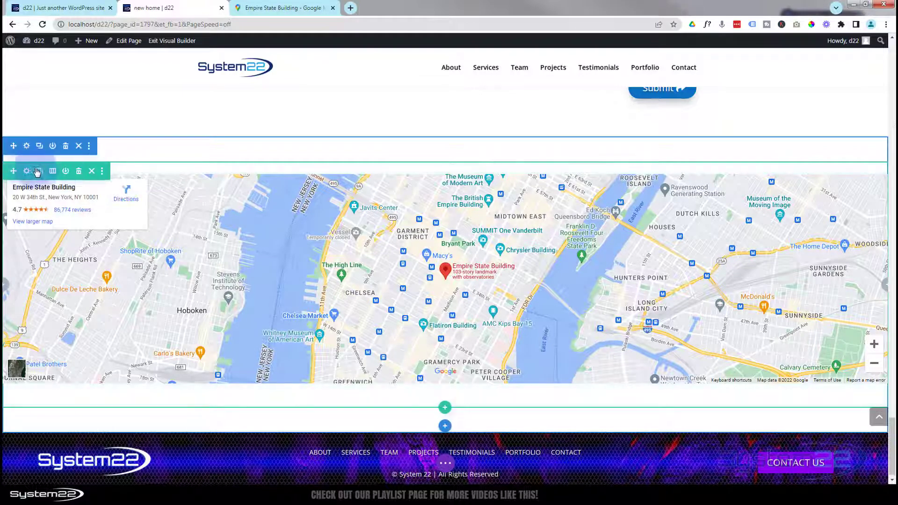
{"action": "left_click", "coordinate": [27, 171]}
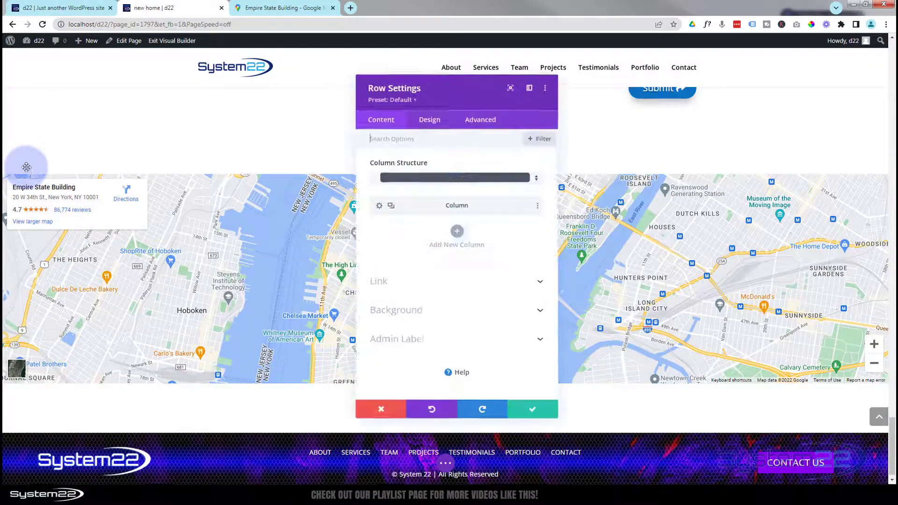
{"action": "left_click", "coordinate": [433, 124]}
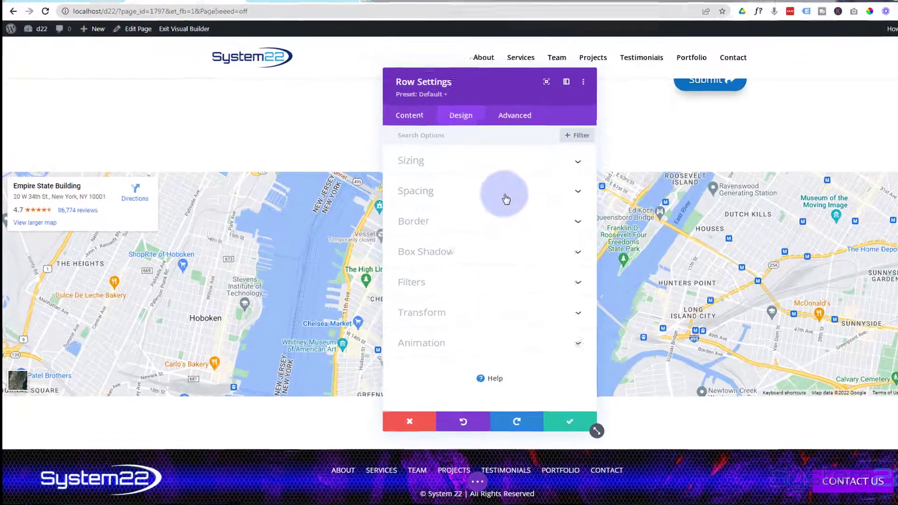
{"action": "left_click", "coordinate": [466, 196]}
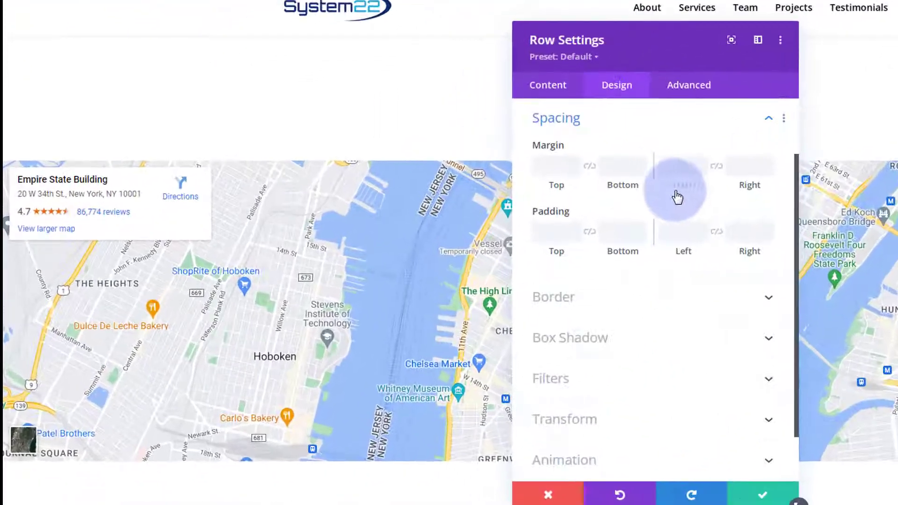
{"action": "left_click", "coordinate": [574, 227]}
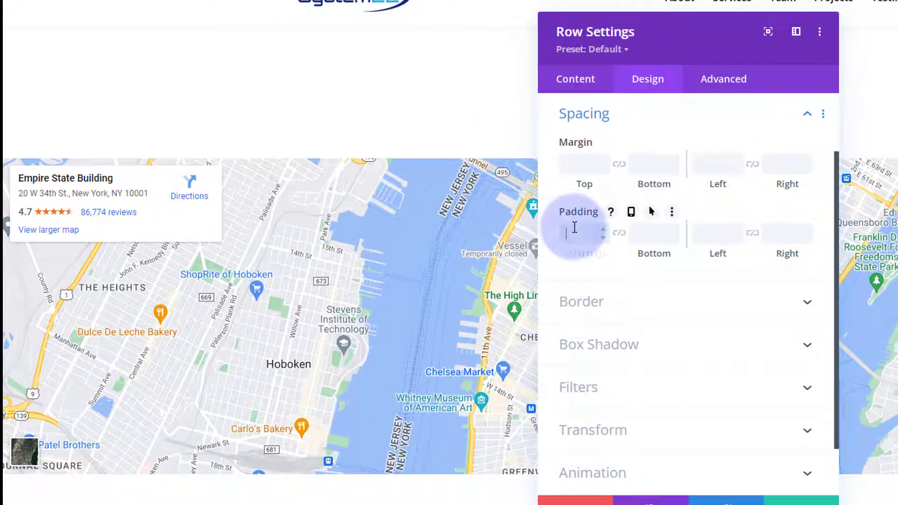
{"action": "left_click", "coordinate": [771, 164]}
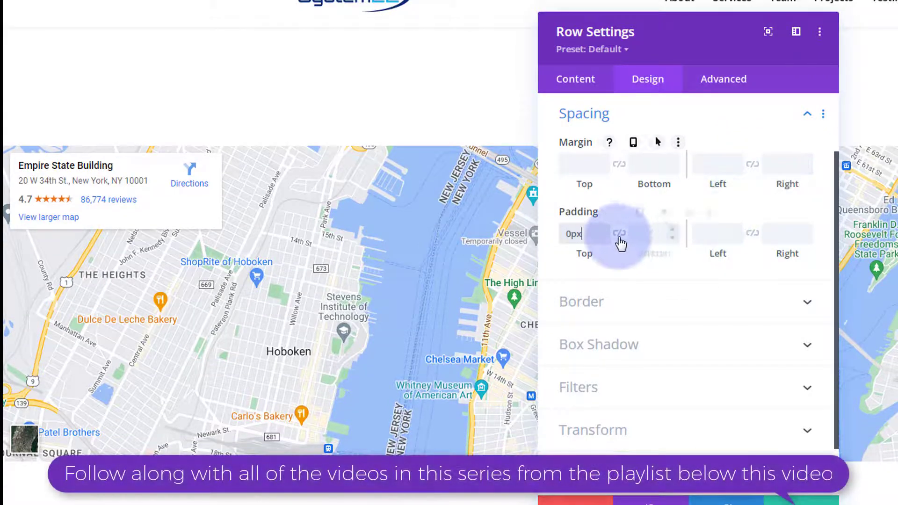
{"action": "left_click", "coordinate": [619, 236]}
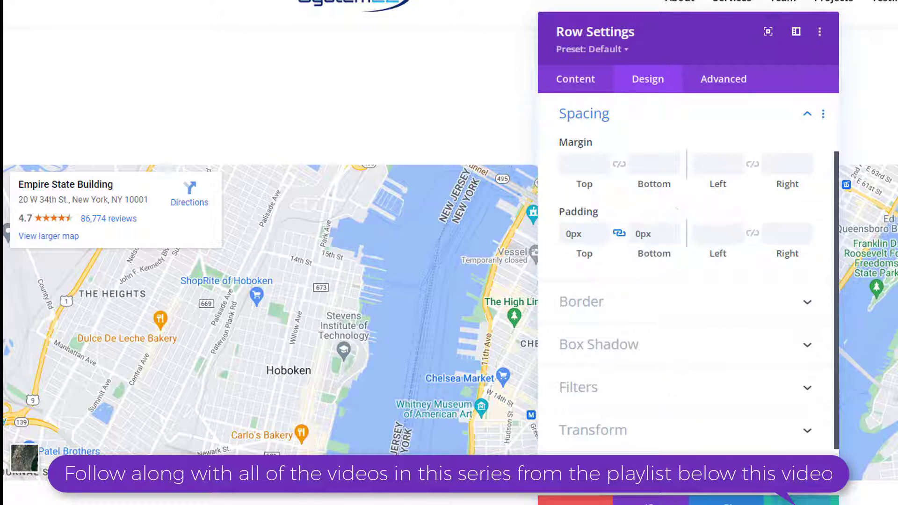
{"action": "key", "text": "Escape"}
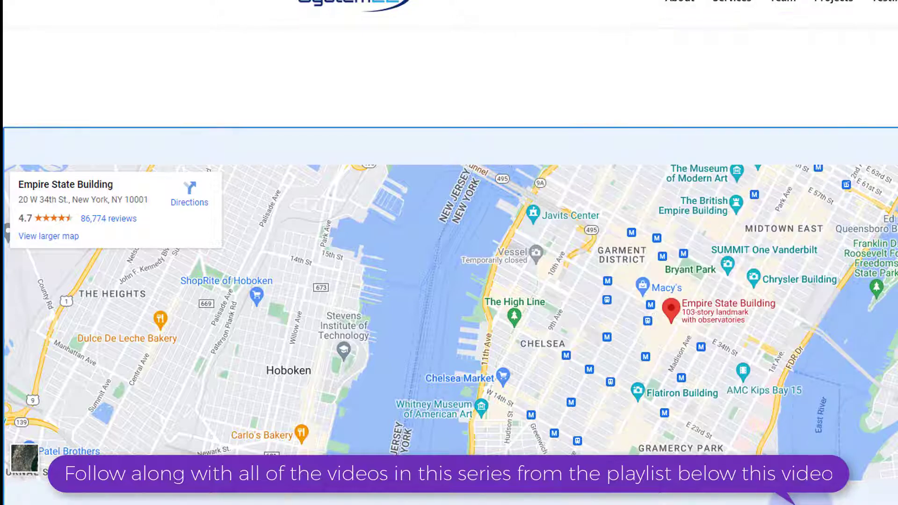
Set the map section's top and bottom padding to 0px.
{"action": "mouse_move", "coordinate": [65, 153]}
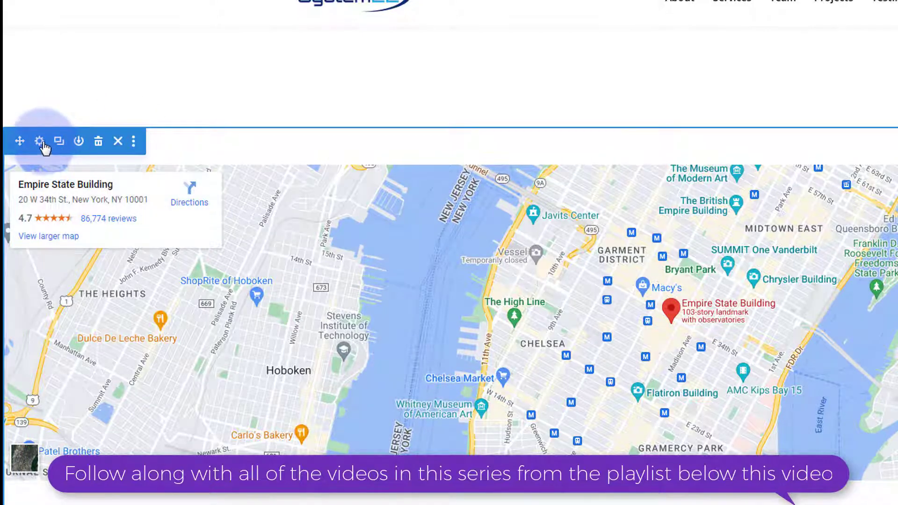
{"action": "left_click", "coordinate": [41, 143]}
{"action": "left_click", "coordinate": [657, 82]}
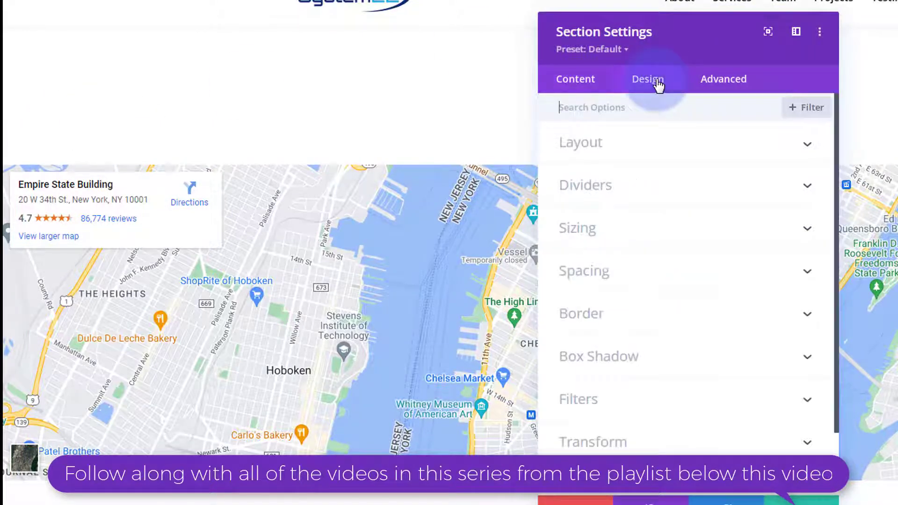
{"action": "left_click", "coordinate": [665, 267]}
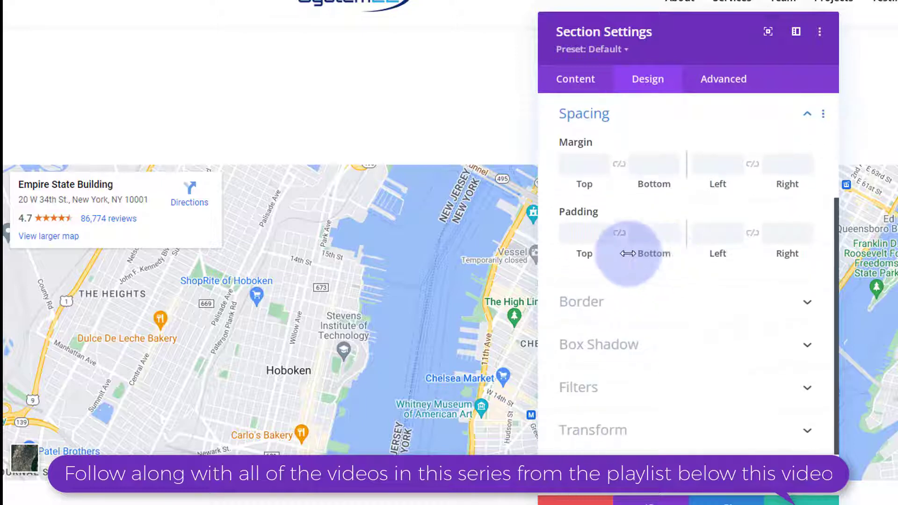
{"action": "left_click", "coordinate": [580, 231]}
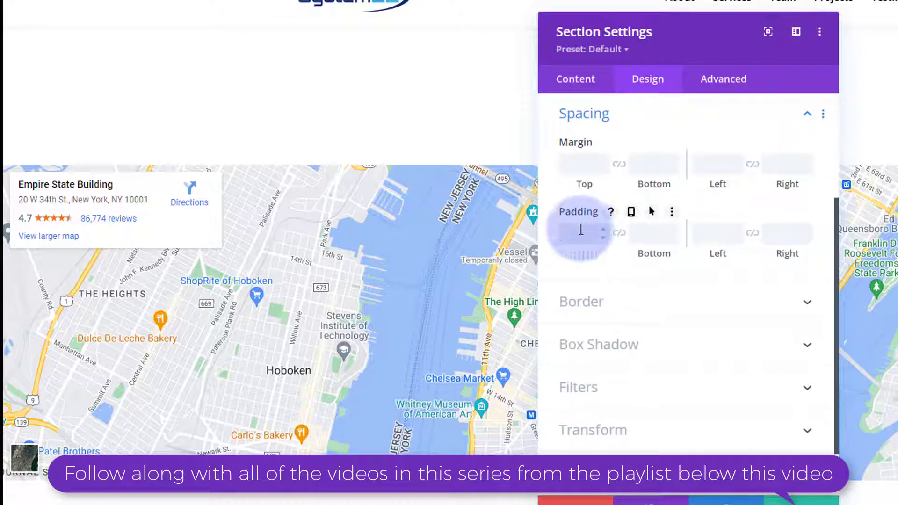
{"action": "type", "text": "0px"}
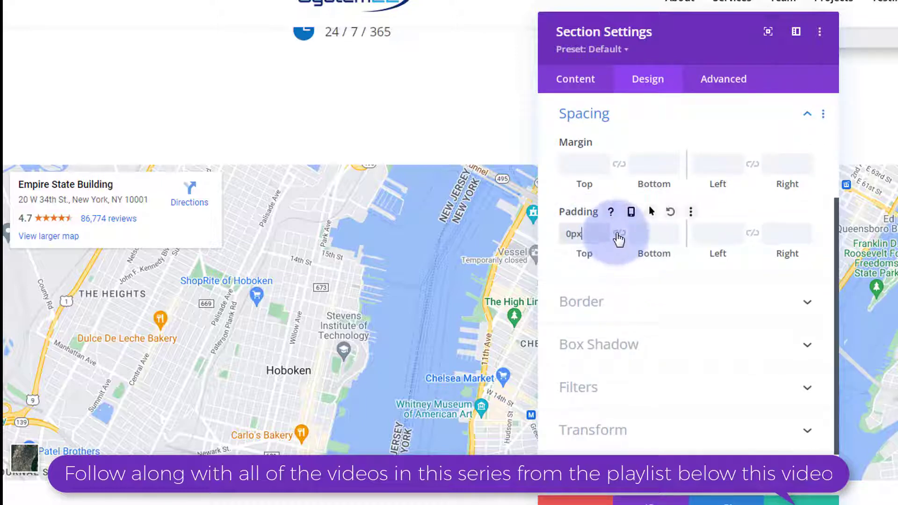
{"action": "left_click", "coordinate": [617, 234]}
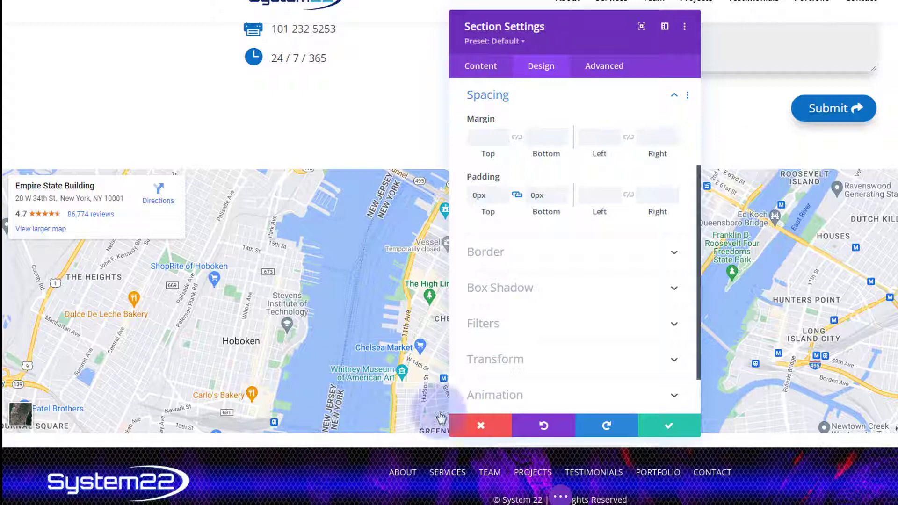
Lower the map Code module's bottom margin step by step to -25px.
{"action": "left_click", "coordinate": [667, 427]}
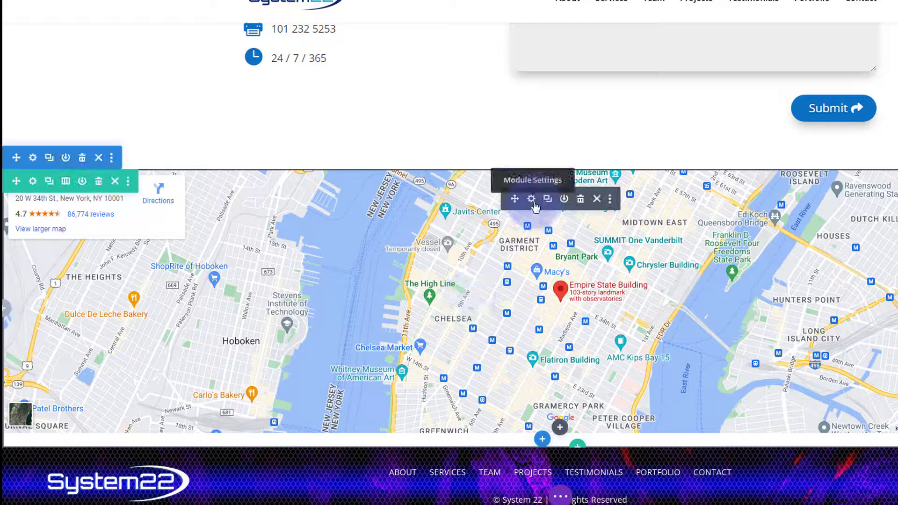
{"action": "left_click", "coordinate": [531, 199]}
{"action": "left_click", "coordinate": [541, 66]}
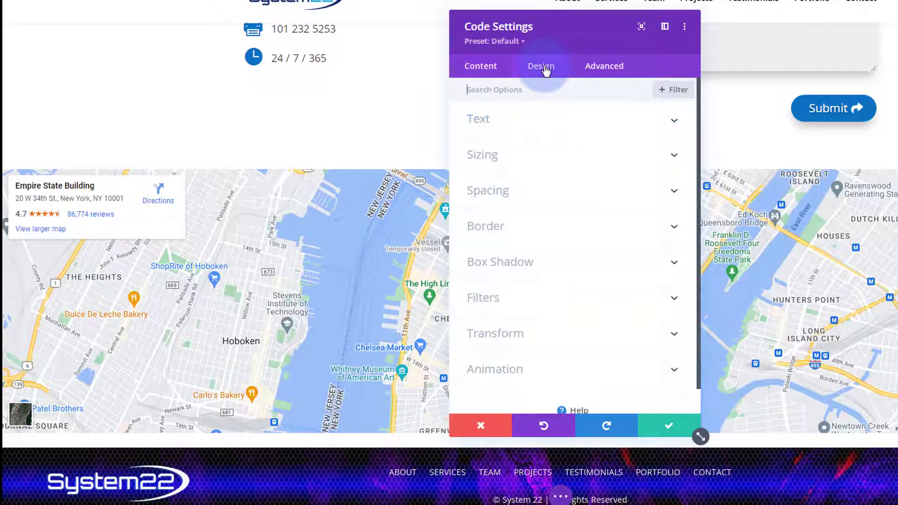
{"action": "left_click", "coordinate": [538, 192]}
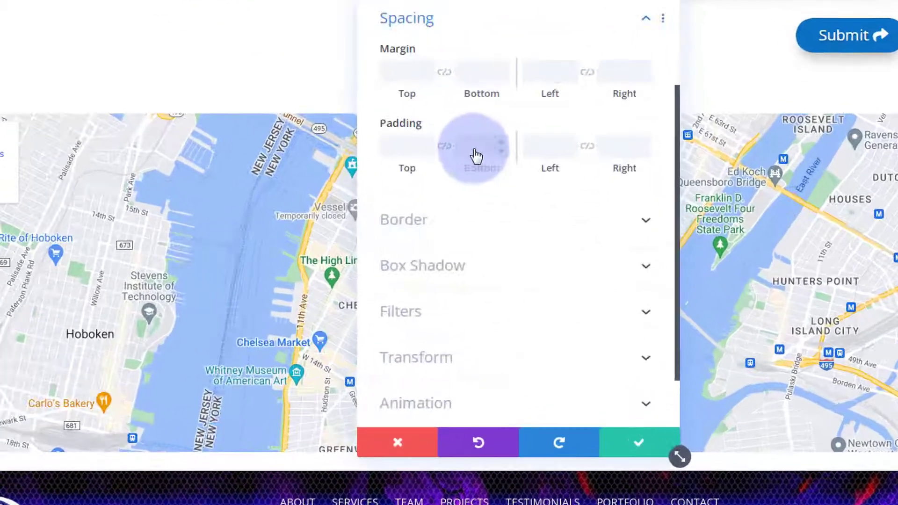
{"action": "left_click", "coordinate": [451, 41]}
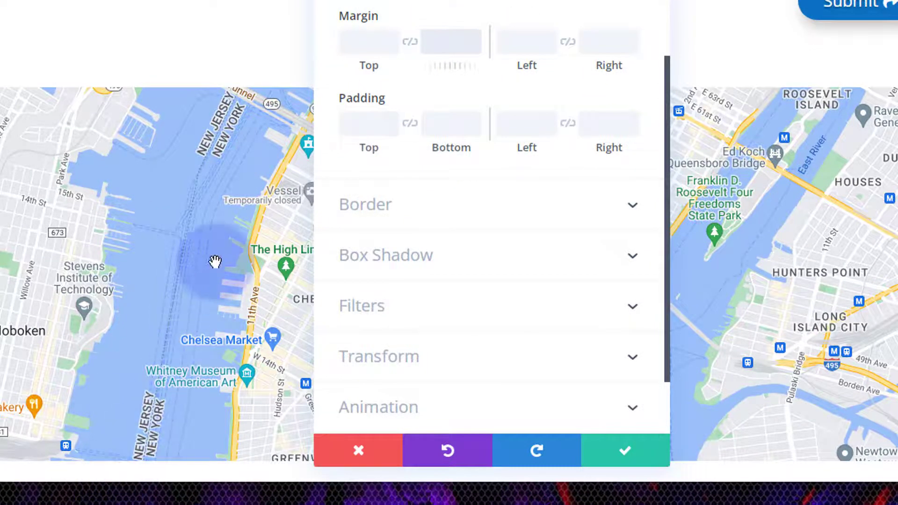
{"action": "scroll", "coordinate": [280, 185], "scroll_direction": "down", "scroll_amount": 2}
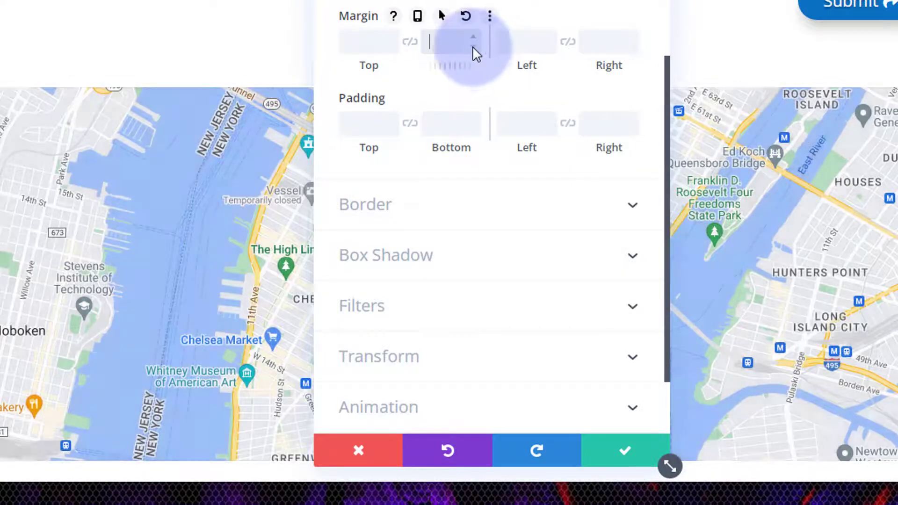
{"action": "left_click", "coordinate": [472, 46]}
{"action": "left_click", "coordinate": [473, 47]}
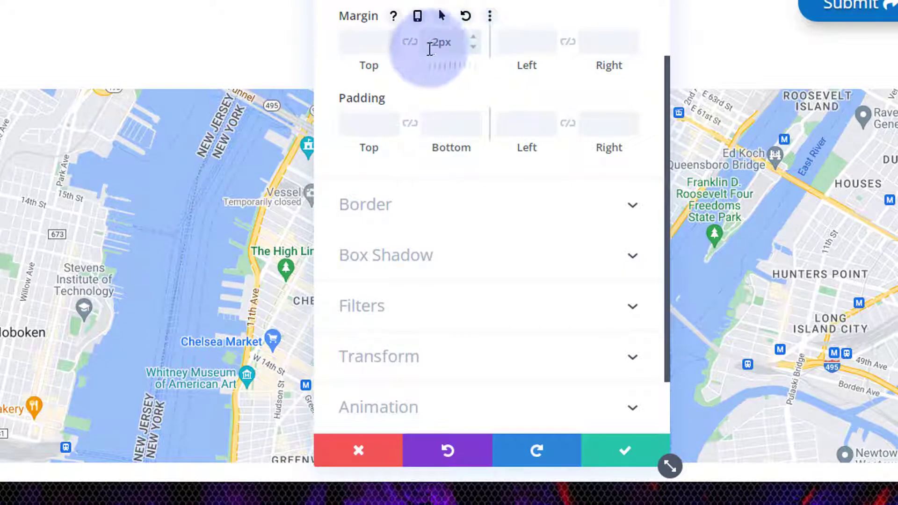
{"action": "left_click", "coordinate": [474, 46]}
{"action": "left_click", "coordinate": [474, 46]}
{"action": "left_click", "coordinate": [474, 46]}
{"action": "left_click", "coordinate": [474, 47]}
{"action": "left_click", "coordinate": [474, 46]}
{"action": "left_click", "coordinate": [474, 47]}
{"action": "left_click", "coordinate": [474, 46]}
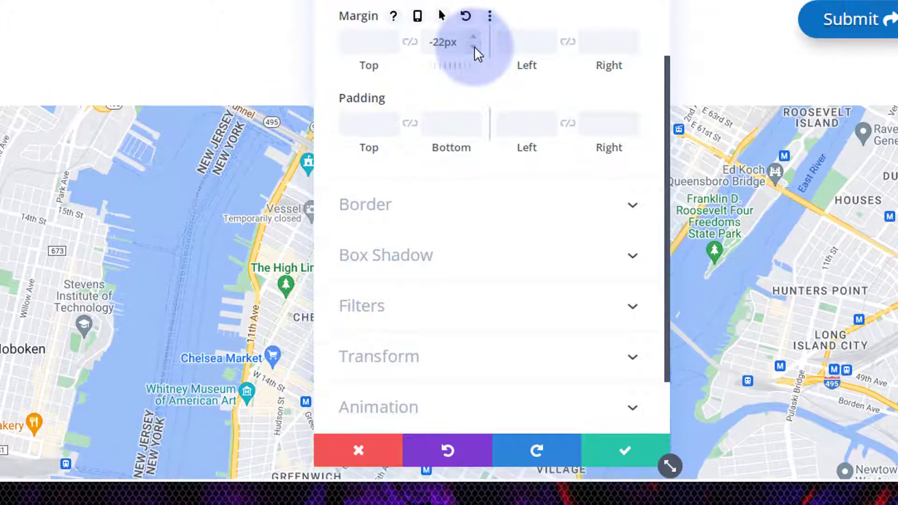
{"action": "left_click", "coordinate": [474, 47]}
{"action": "left_click", "coordinate": [474, 46]}
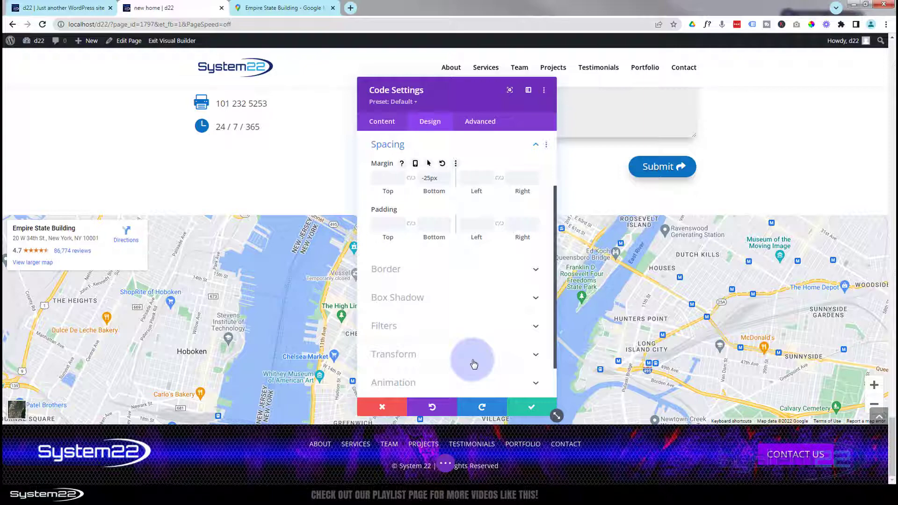
Keep the map module's margin change and save the page as a draft.
{"action": "left_click", "coordinate": [520, 408]}
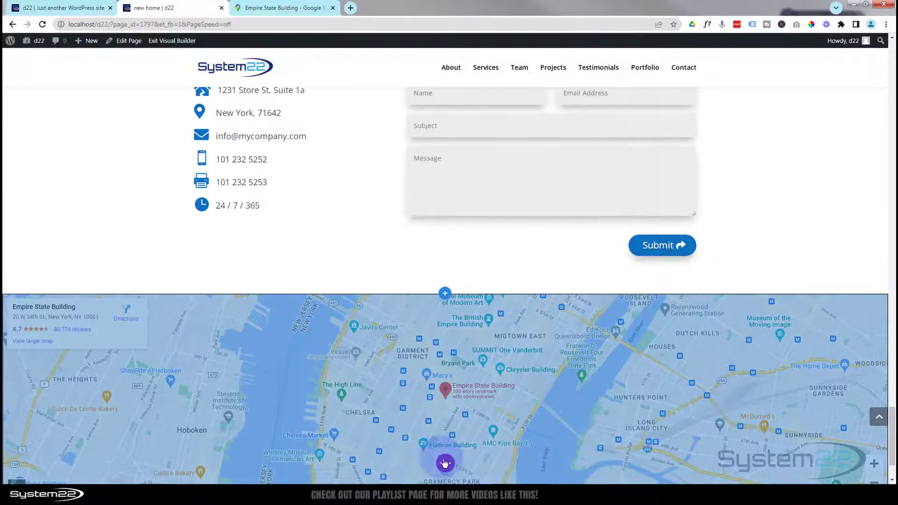
{"action": "left_click", "coordinate": [445, 463]}
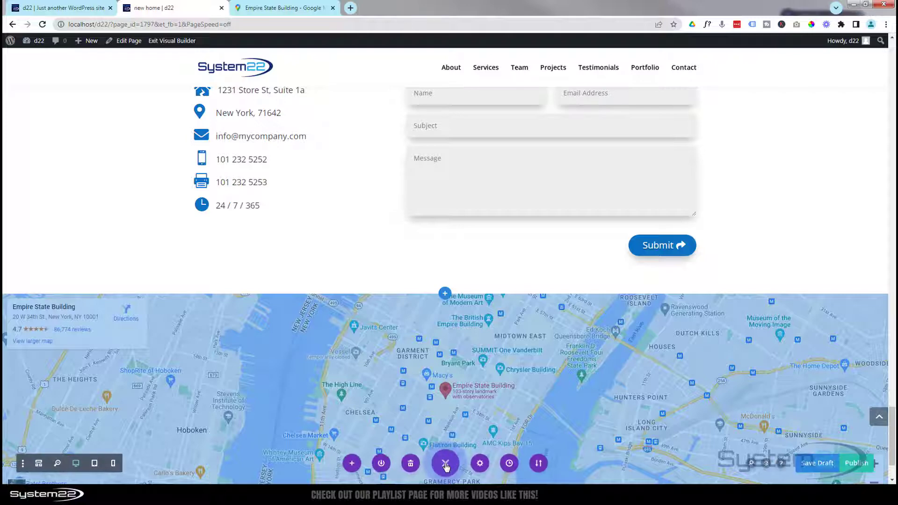
{"action": "left_click", "coordinate": [812, 464]}
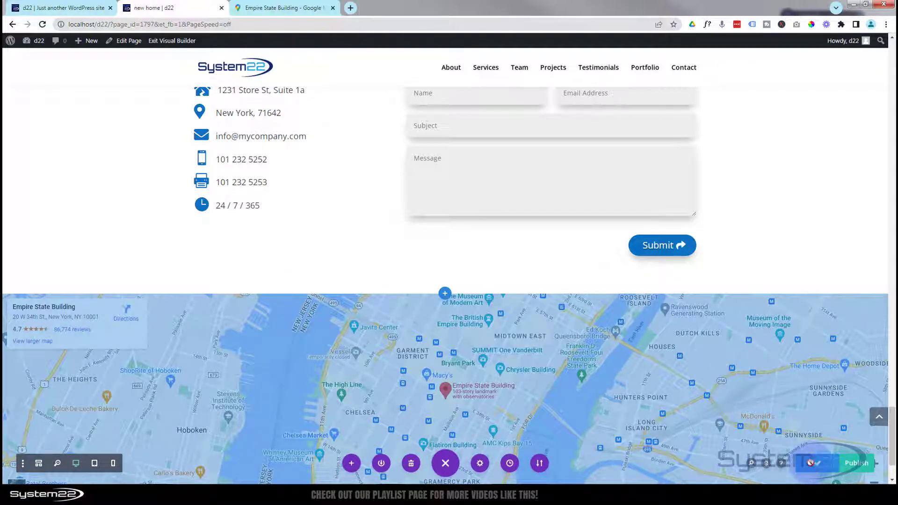
Exit the Visual Builder and check the full-width map above the footer on the live page.
{"action": "left_click", "coordinate": [165, 41]}
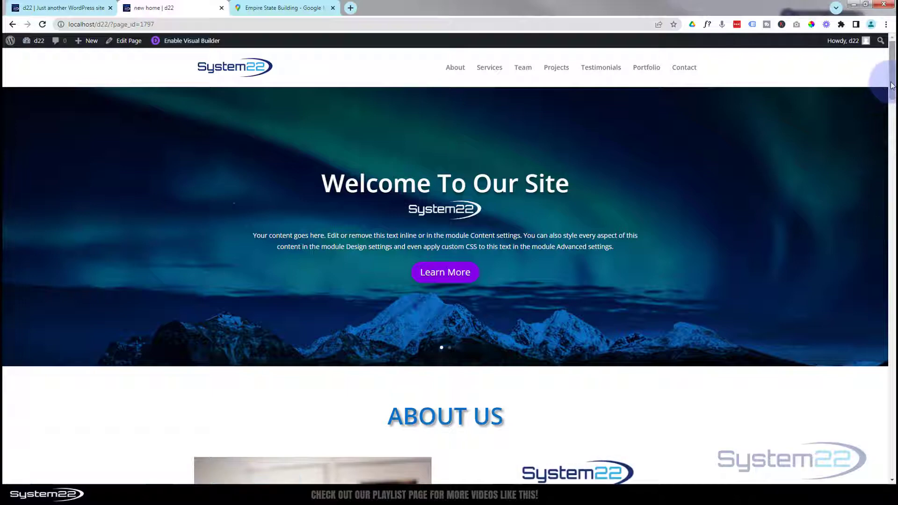
{"action": "left_click_drag", "start_coordinate": [892, 87], "coordinate": [891, 448]}
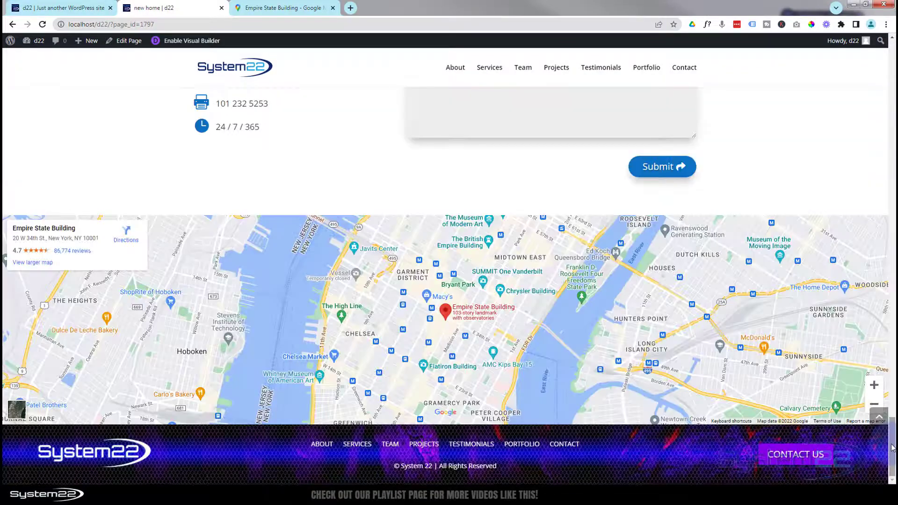
{"action": "left_click", "coordinate": [393, 331]}
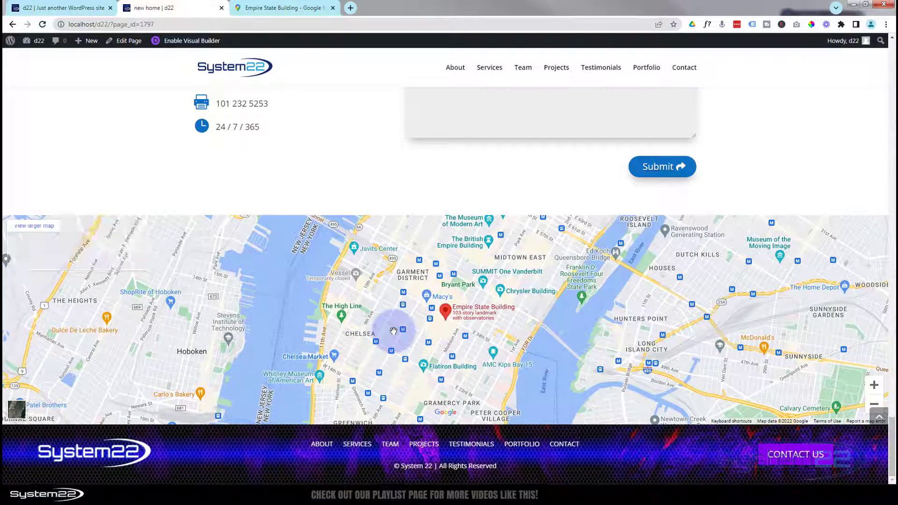
{"action": "scroll", "coordinate": [393, 331], "scroll_direction": "up", "scroll_amount": 4}
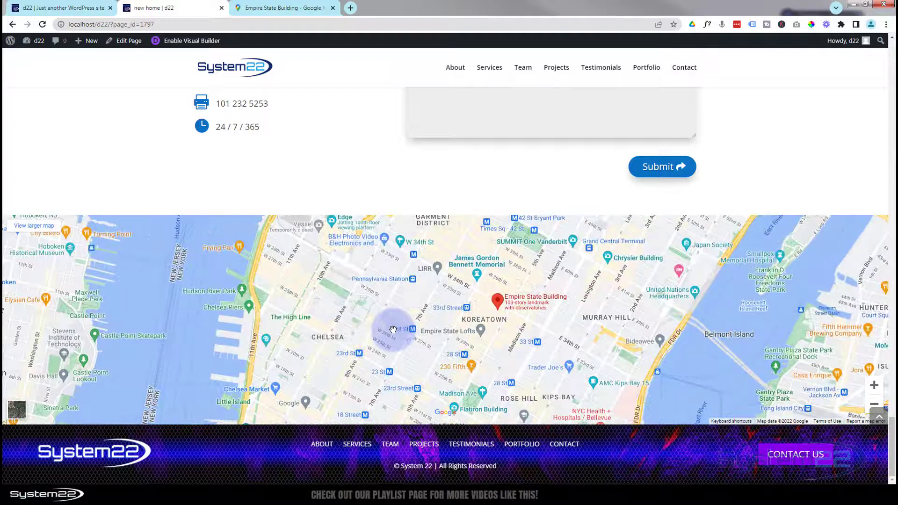
{"action": "scroll", "coordinate": [393, 331], "scroll_direction": "down", "scroll_amount": 4}
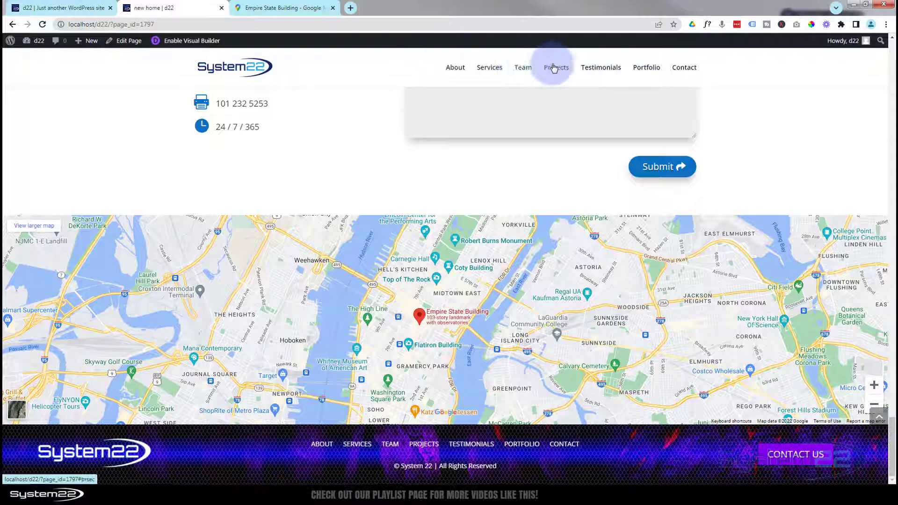
{"action": "scroll", "coordinate": [287, 148], "scroll_direction": "up", "scroll_amount": 3}
{"action": "scroll", "coordinate": [286, 148], "scroll_direction": "up", "scroll_amount": 12}
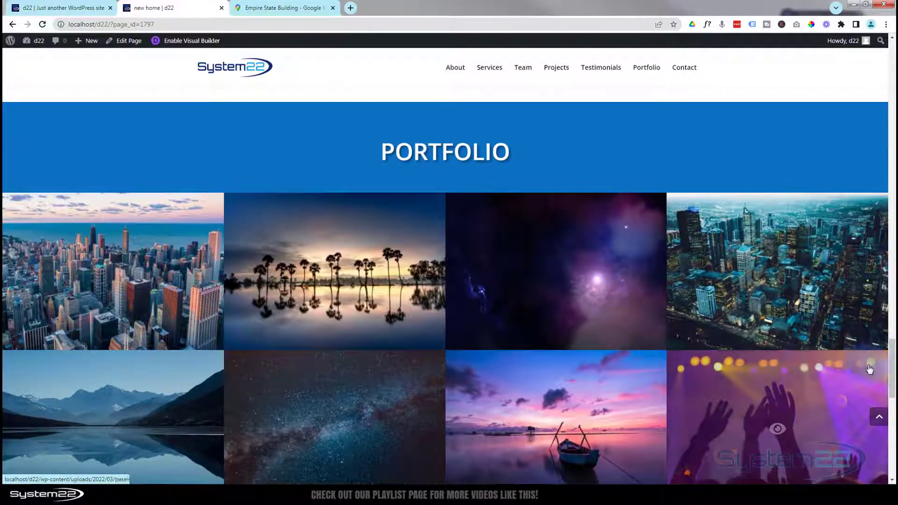
{"action": "left_click_drag", "start_coordinate": [891, 367], "coordinate": [888, 52]}
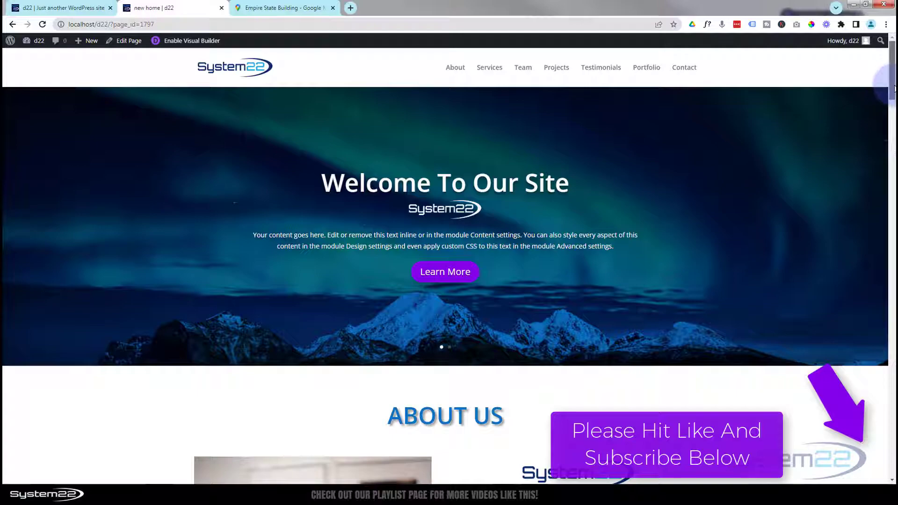
{"action": "left_click_drag", "start_coordinate": [893, 89], "coordinate": [870, 470]}
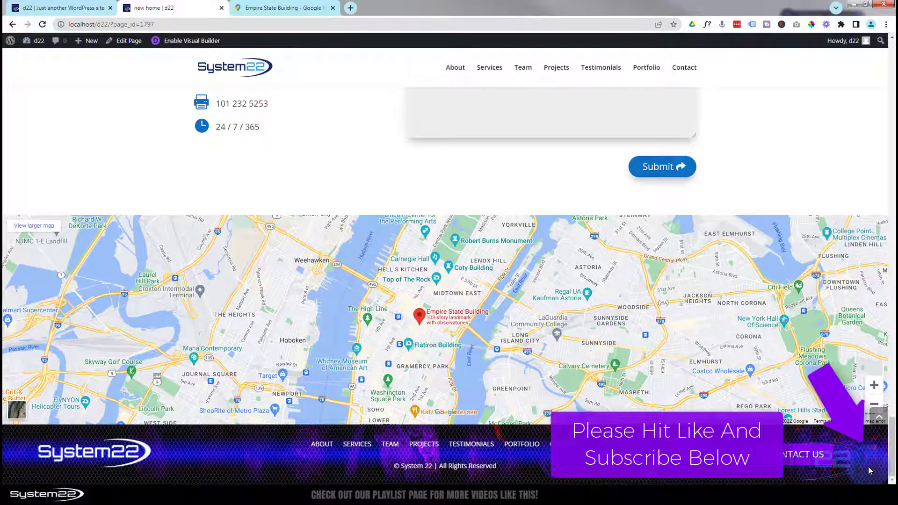